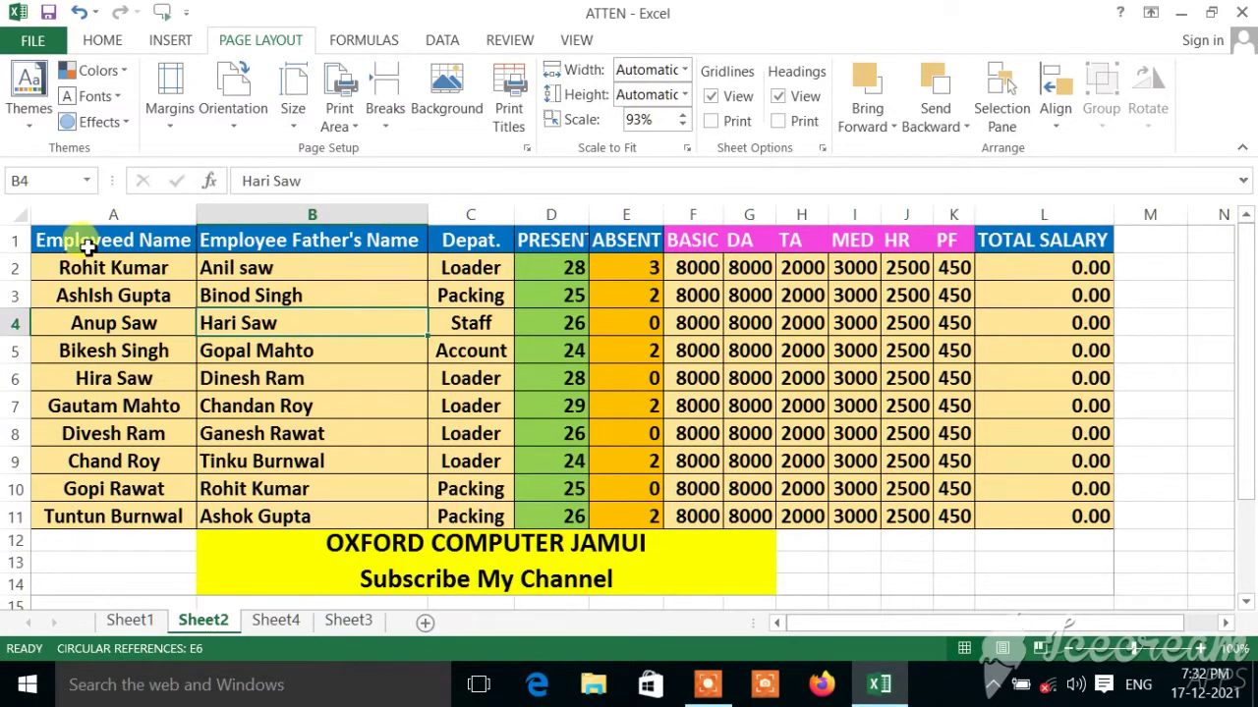
# Select the attendance table and check its print preview before returning to the worksheet
pyautogui.moveTo(89, 244)
pyautogui.mouseDown()
pyautogui.moveTo(1035, 287)
pyautogui.moveTo(1078, 513)
pyautogui.mouseUp()
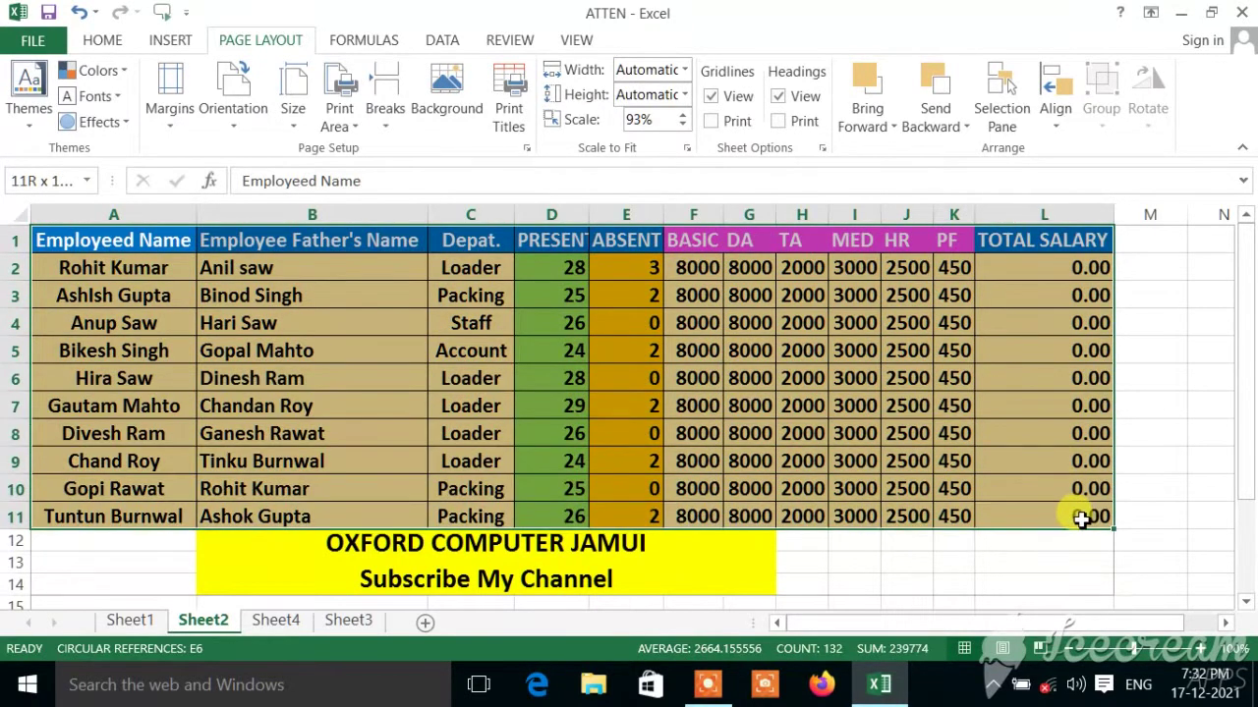
pyautogui.click(955, 582)
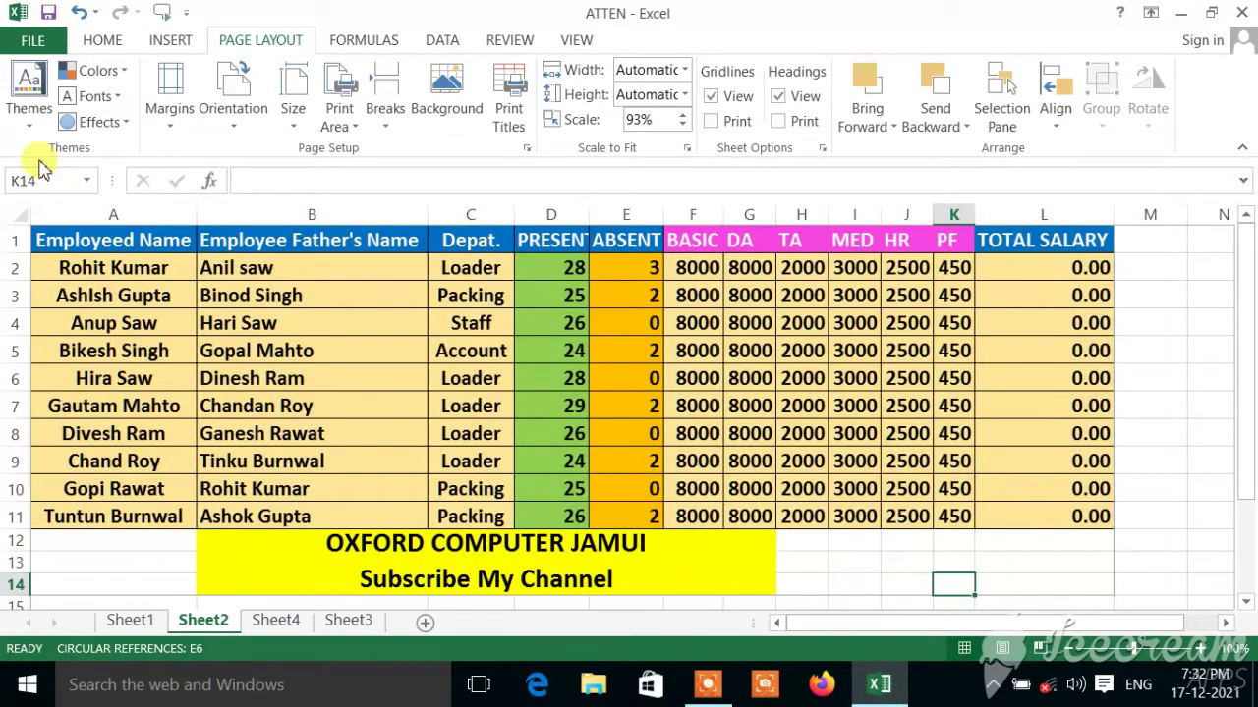
pyautogui.click(35, 39)
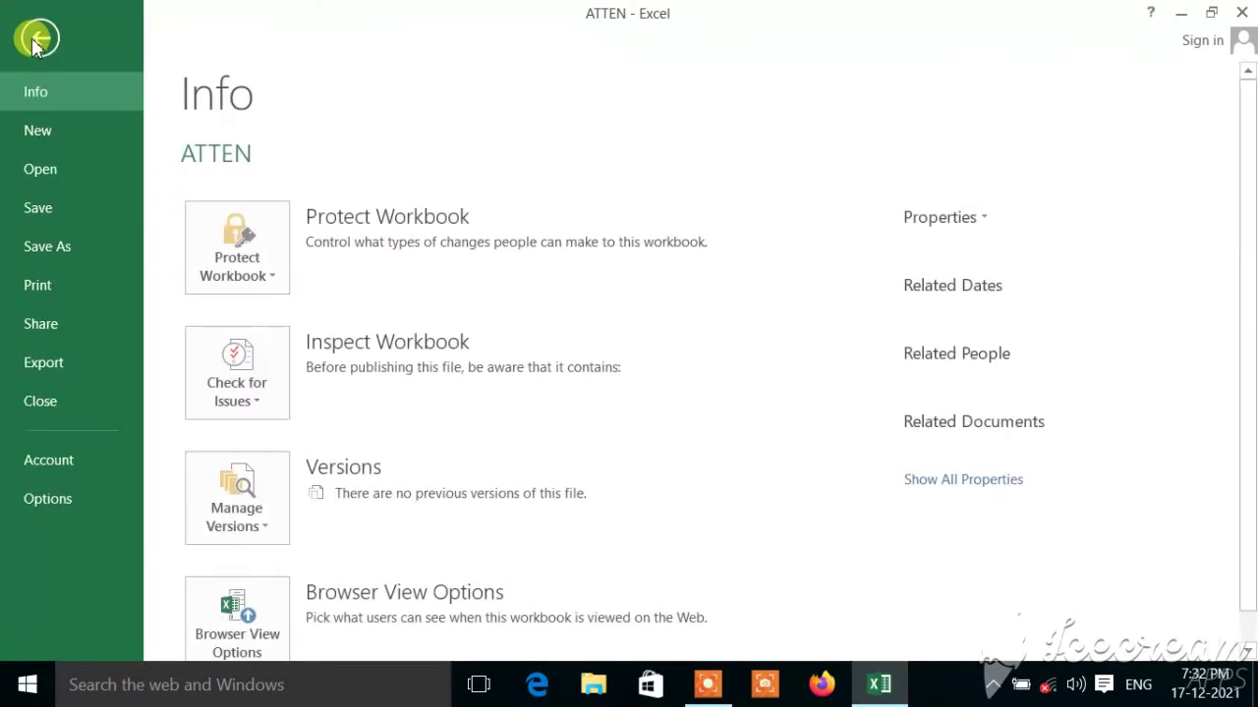
pyautogui.click(49, 283)
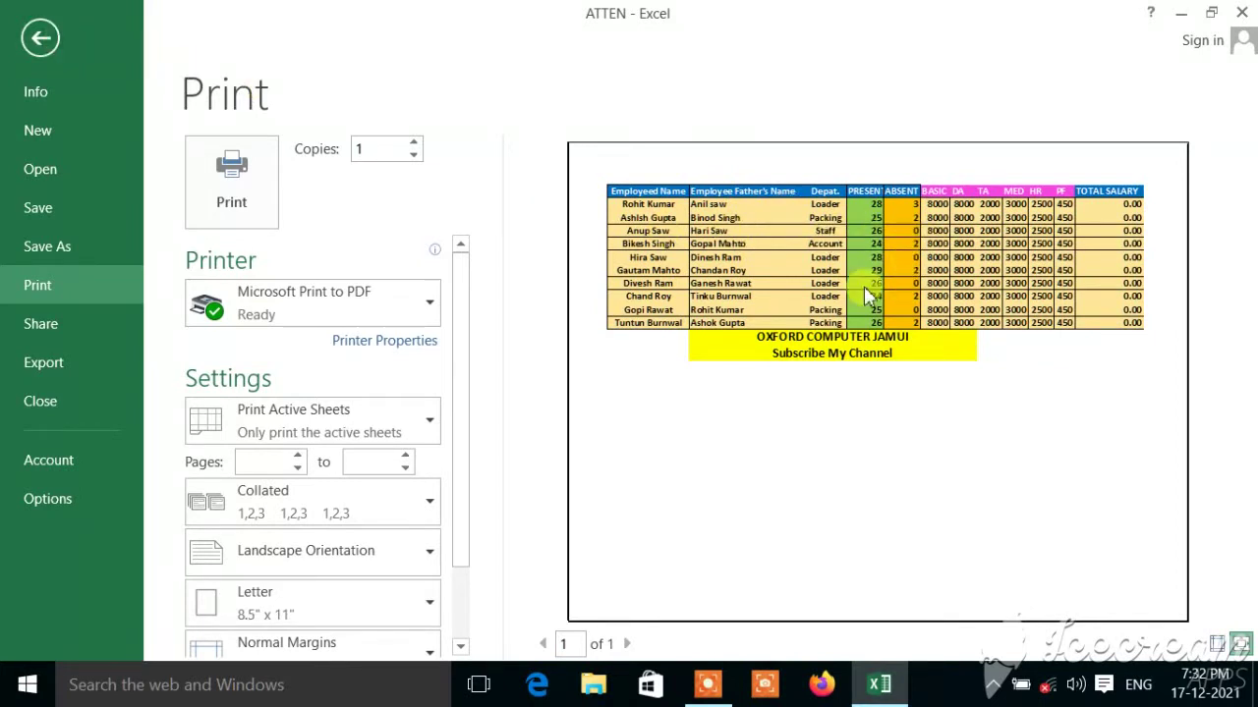
pyautogui.click(43, 45)
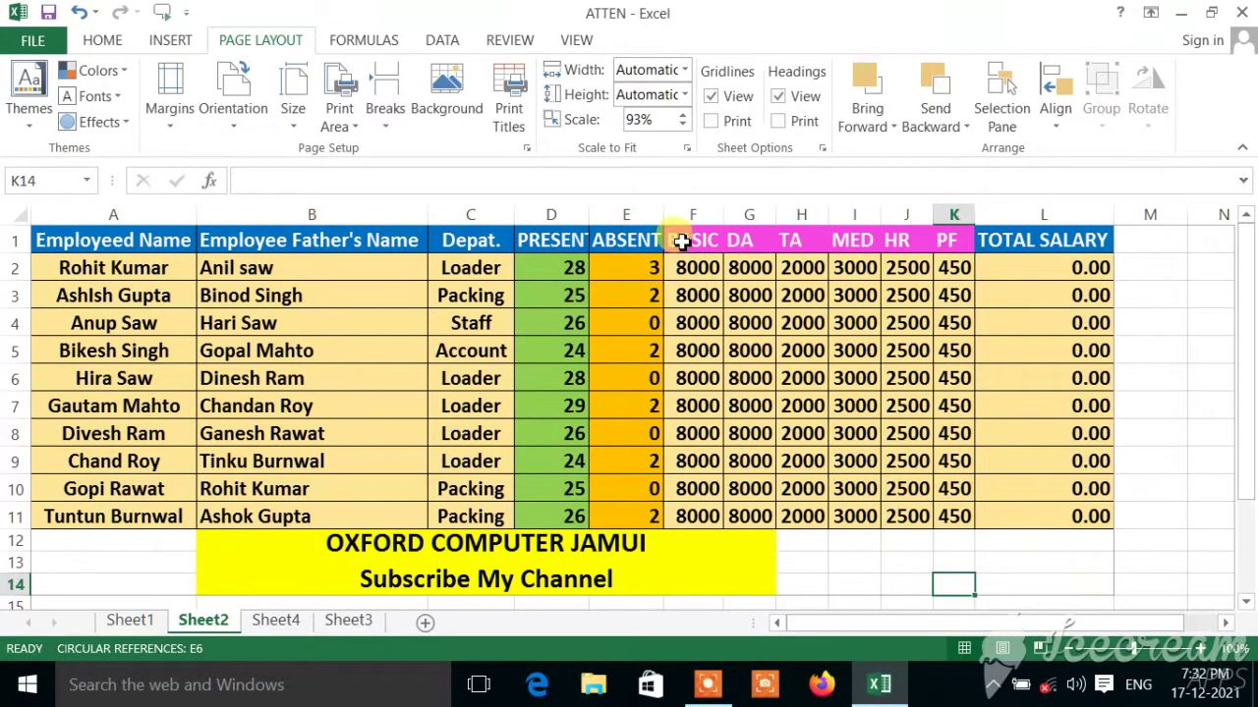
# Select A1:E11, names through the ABSENT column, and set it as the print area
pyautogui.moveTo(674, 244); pyautogui.dragTo(1052, 516)
pyautogui.moveTo(91, 239)
pyautogui.mouseDown()
pyautogui.moveTo(444, 476)
pyautogui.moveTo(600, 516)
pyautogui.mouseUp()
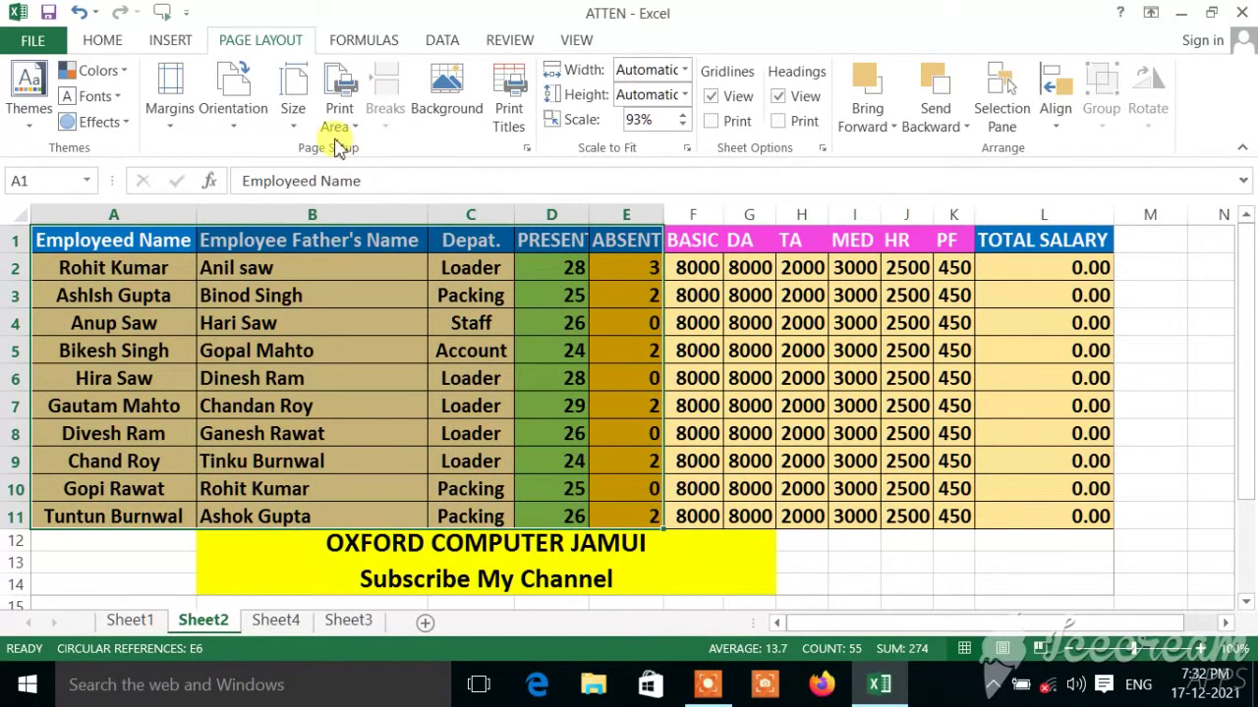
pyautogui.click(125, 242)
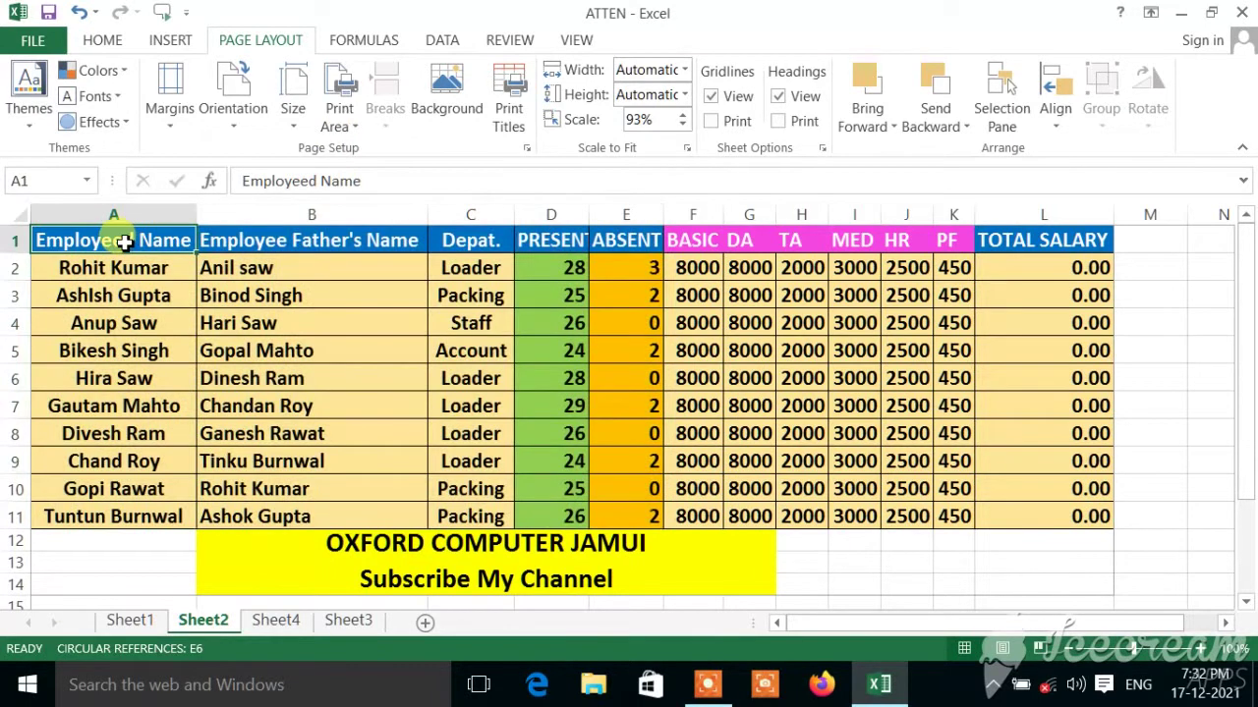
pyautogui.moveTo(125, 242); pyautogui.dragTo(409, 496)
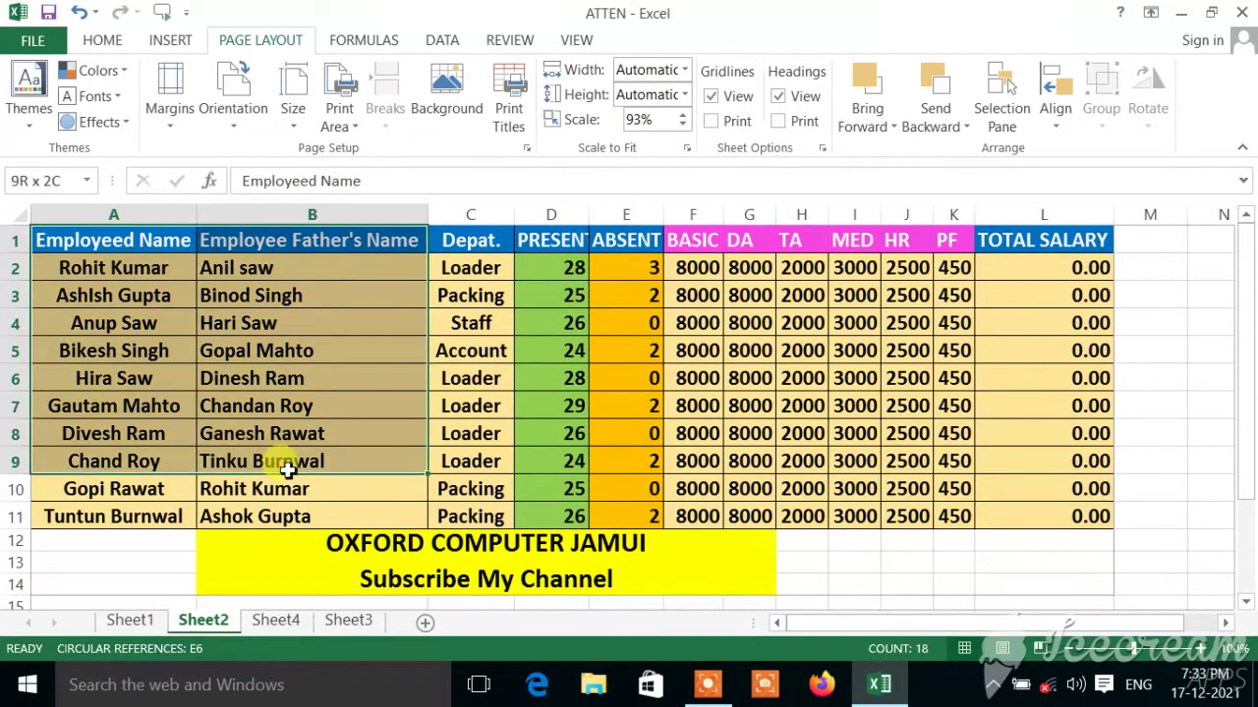
pyautogui.moveTo(409, 497)
pyautogui.mouseDown()
pyautogui.moveTo(609, 516)
pyautogui.moveTo(603, 505)
pyautogui.mouseUp()
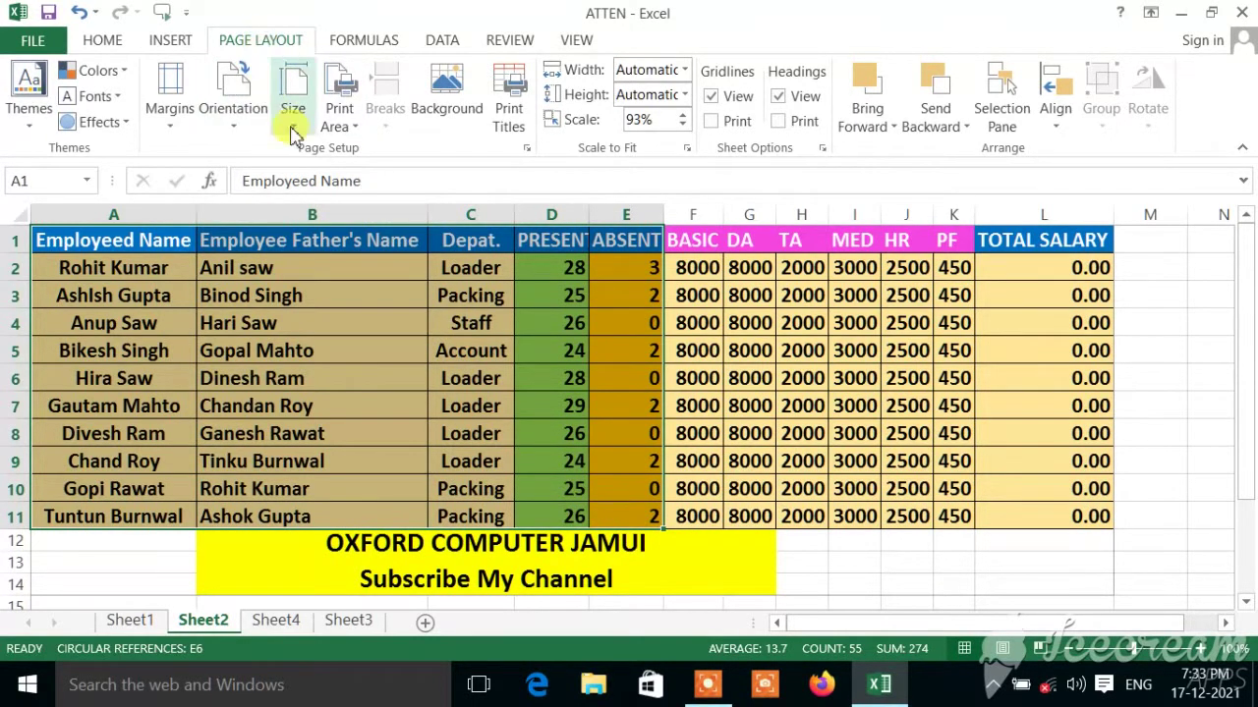
pyautogui.click(343, 132)
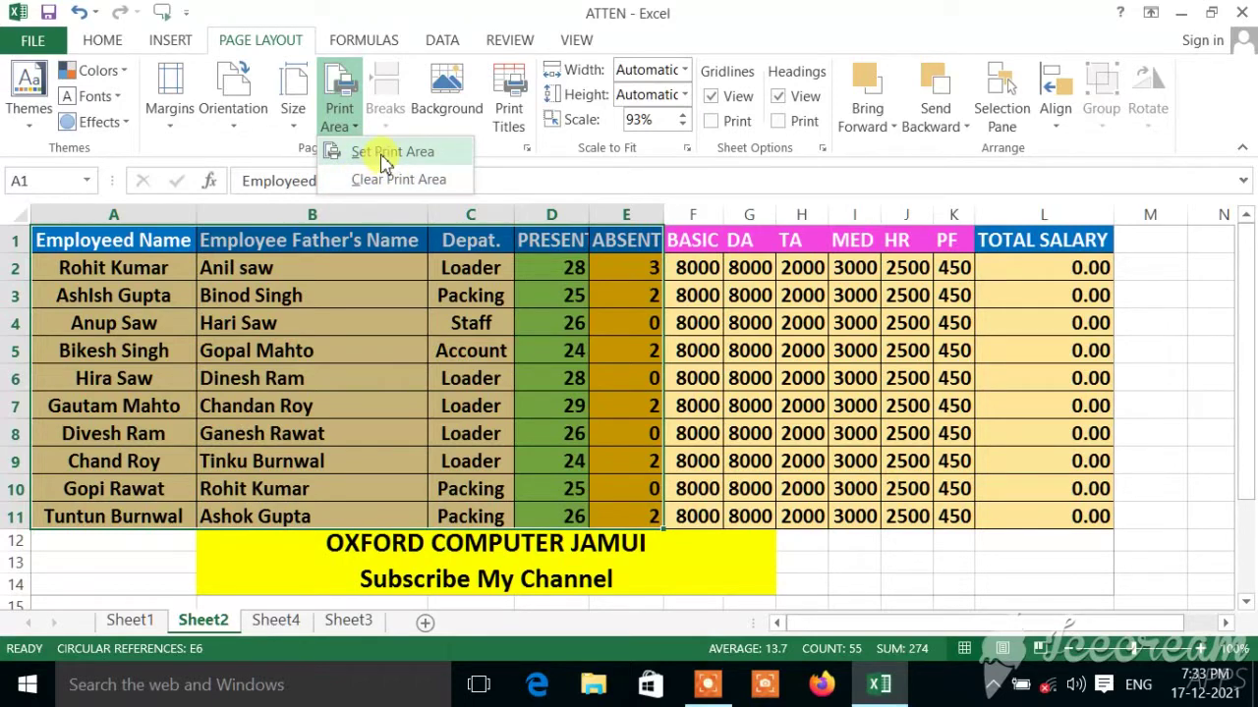
pyautogui.click(385, 153)
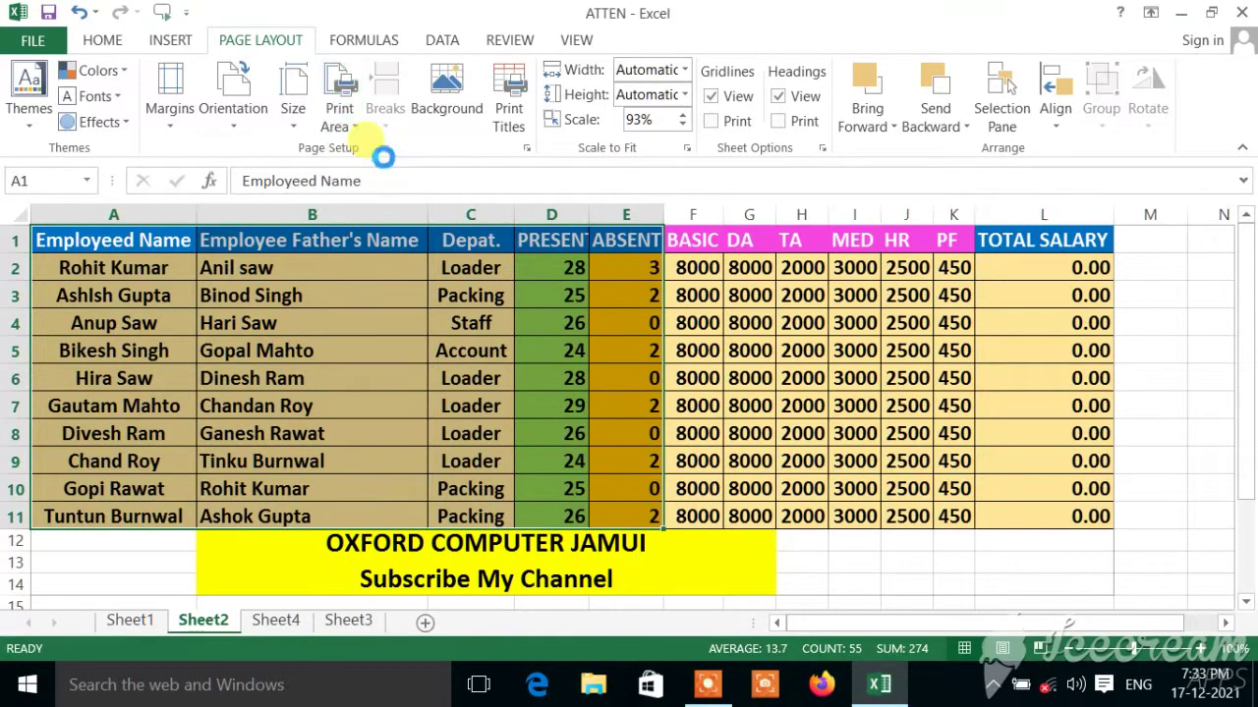
pyautogui.click(401, 317)
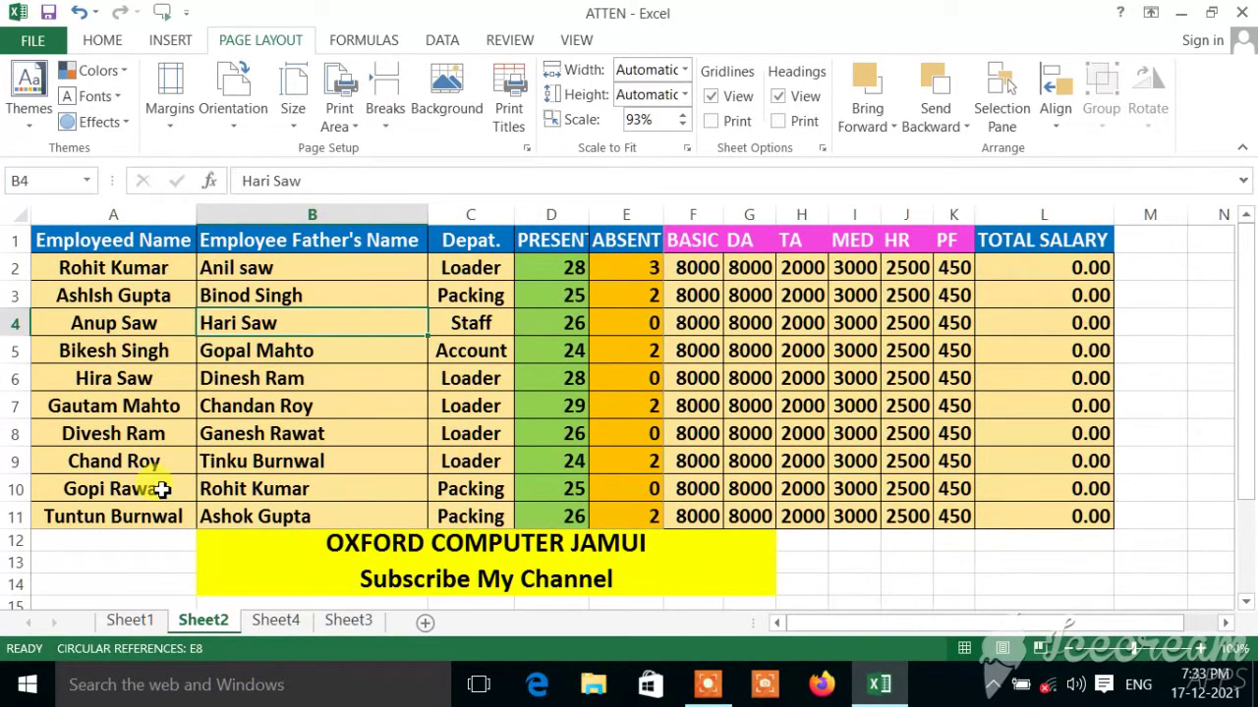
pyautogui.click(27, 44)
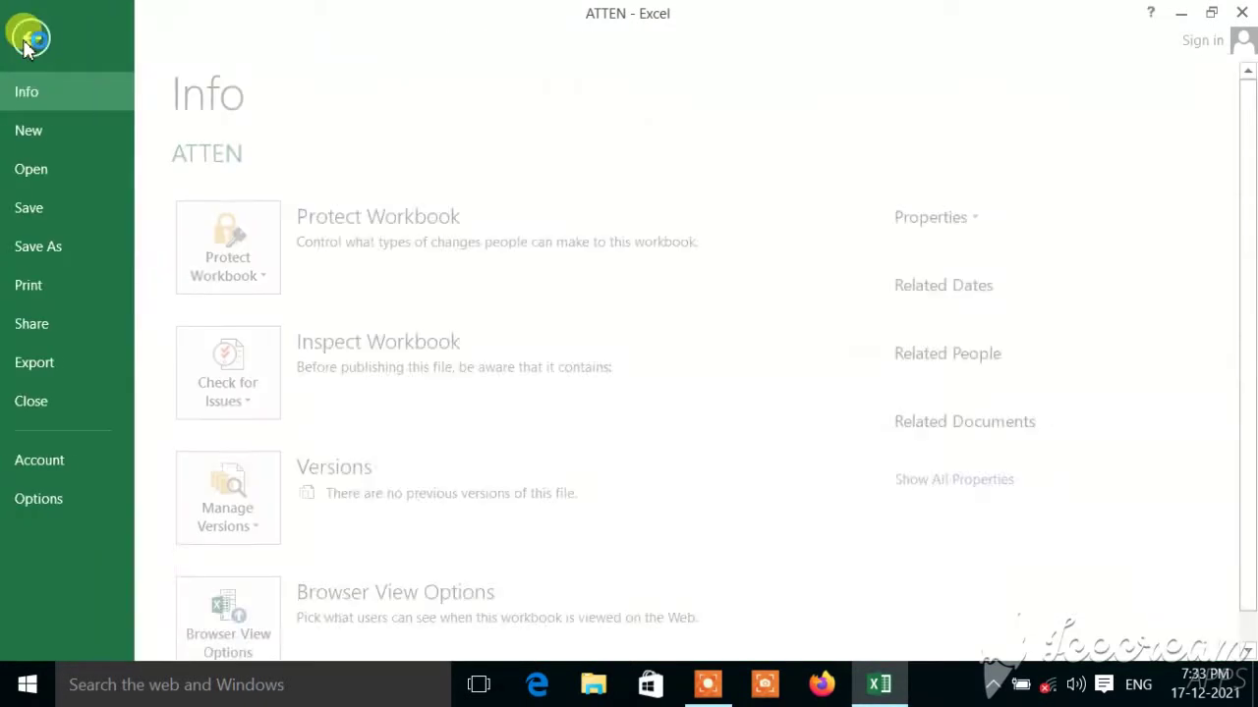
pyautogui.click(56, 284)
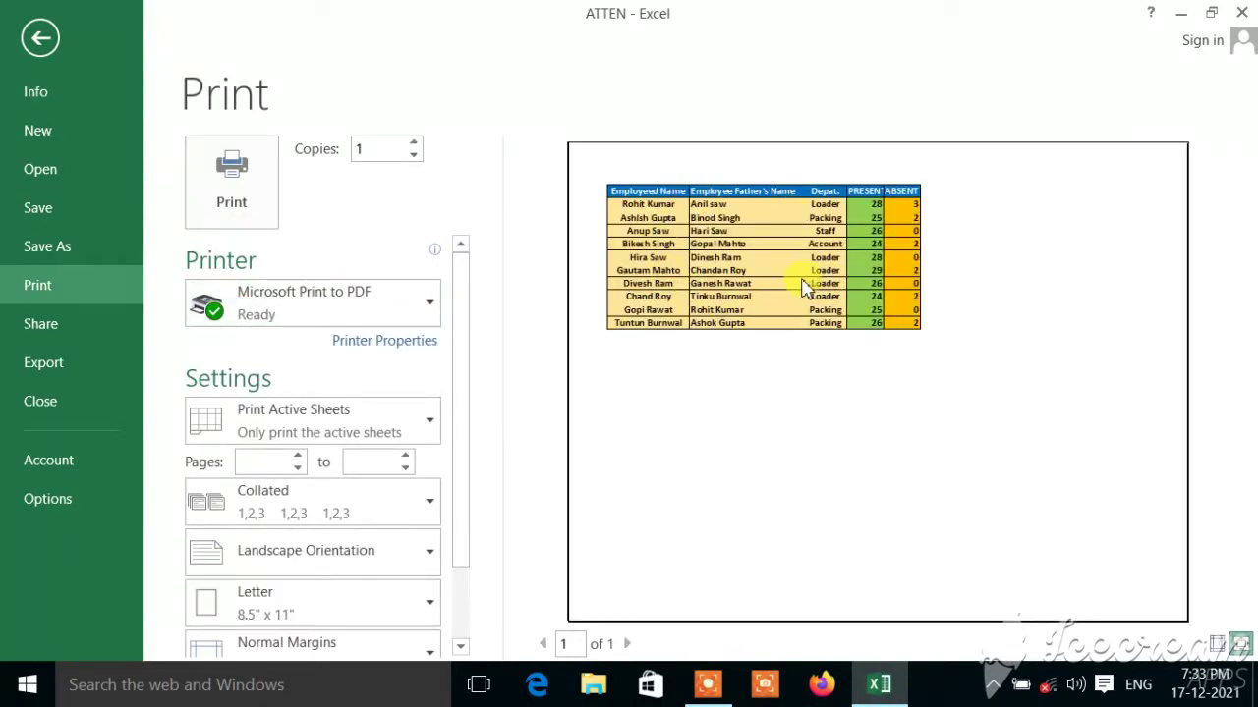
pyautogui.click(40, 37)
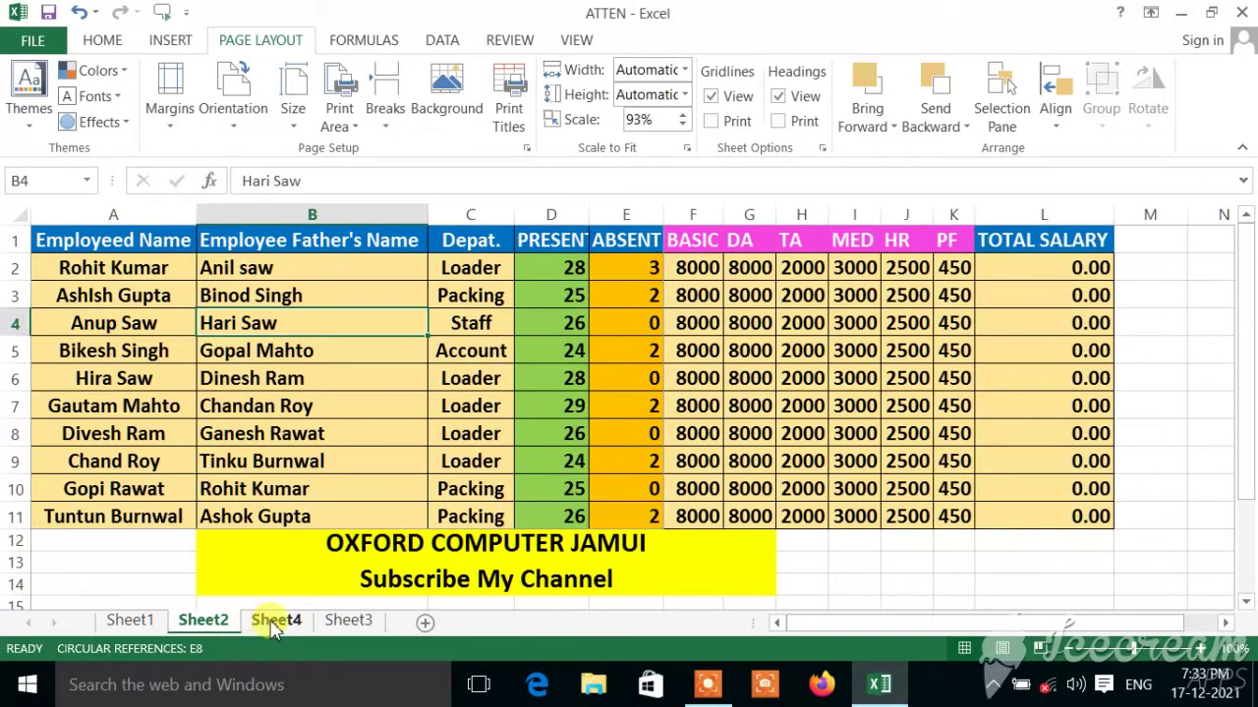
# Switch to Sheet4 and scroll down its long attendance list, then back up toward row 1
pyautogui.click(275, 622)
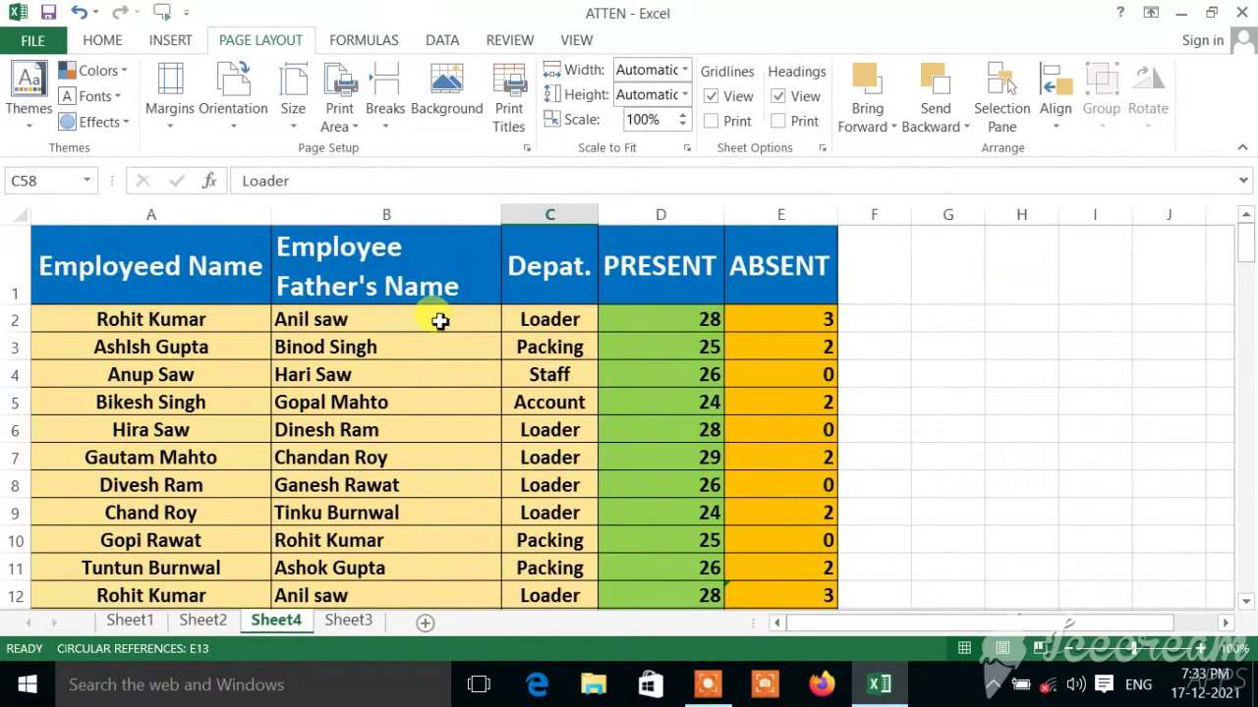
pyautogui.scroll(-1, 371, 327)
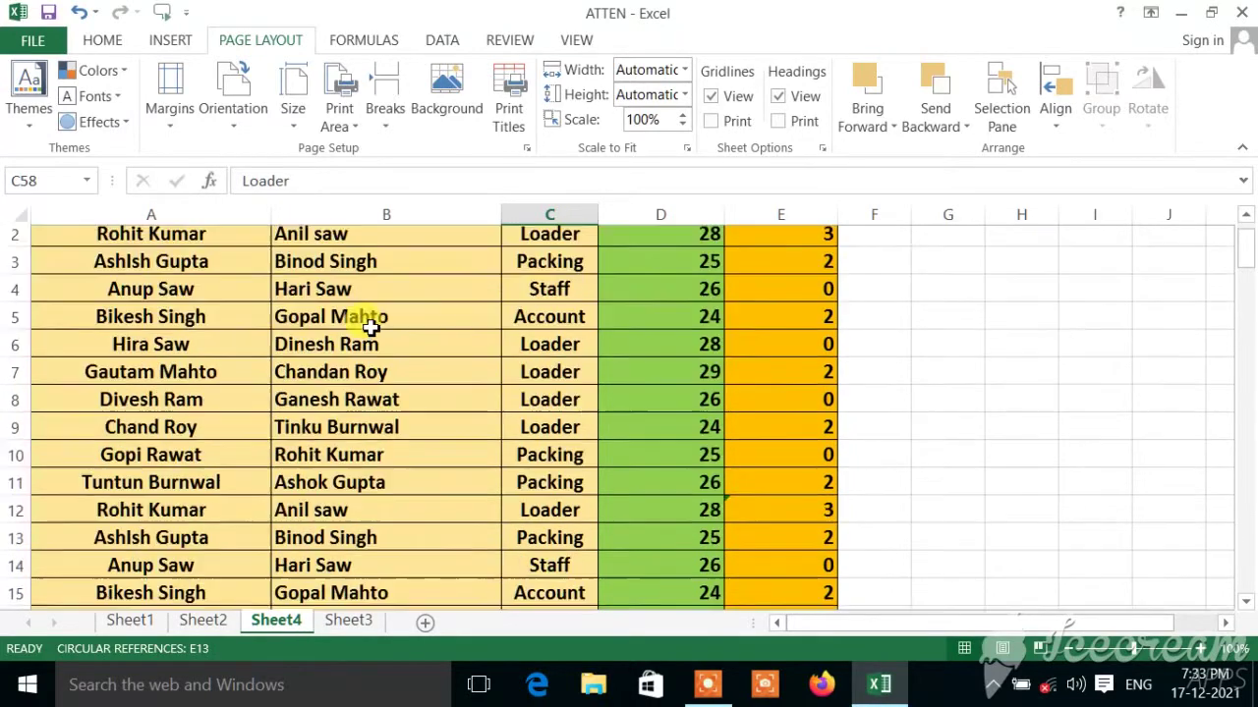
pyautogui.scroll(-2, 370, 327)
pyautogui.scroll(-2, 371, 327)
pyautogui.scroll(-3, 370, 327)
pyautogui.scroll(-5, 370, 327)
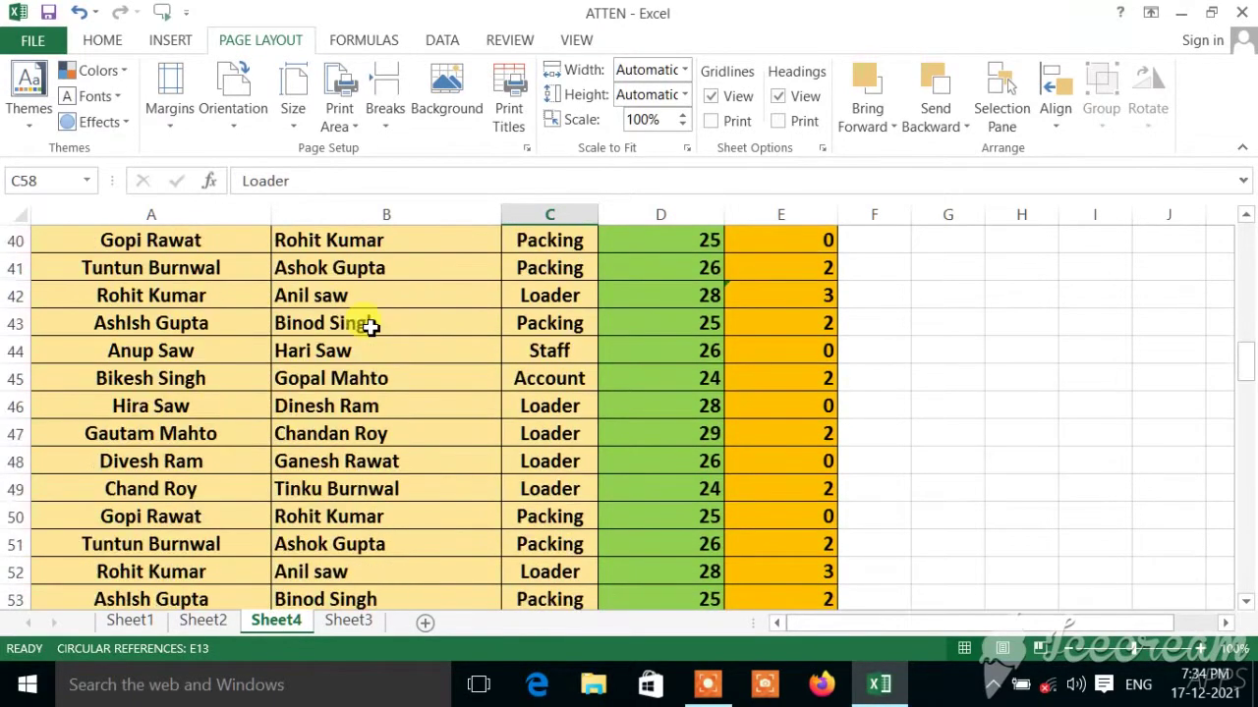
pyautogui.scroll(-5, 371, 328)
pyautogui.scroll(-2, 370, 327)
pyautogui.scroll(-2, 370, 327)
pyautogui.scroll(-9, 370, 327)
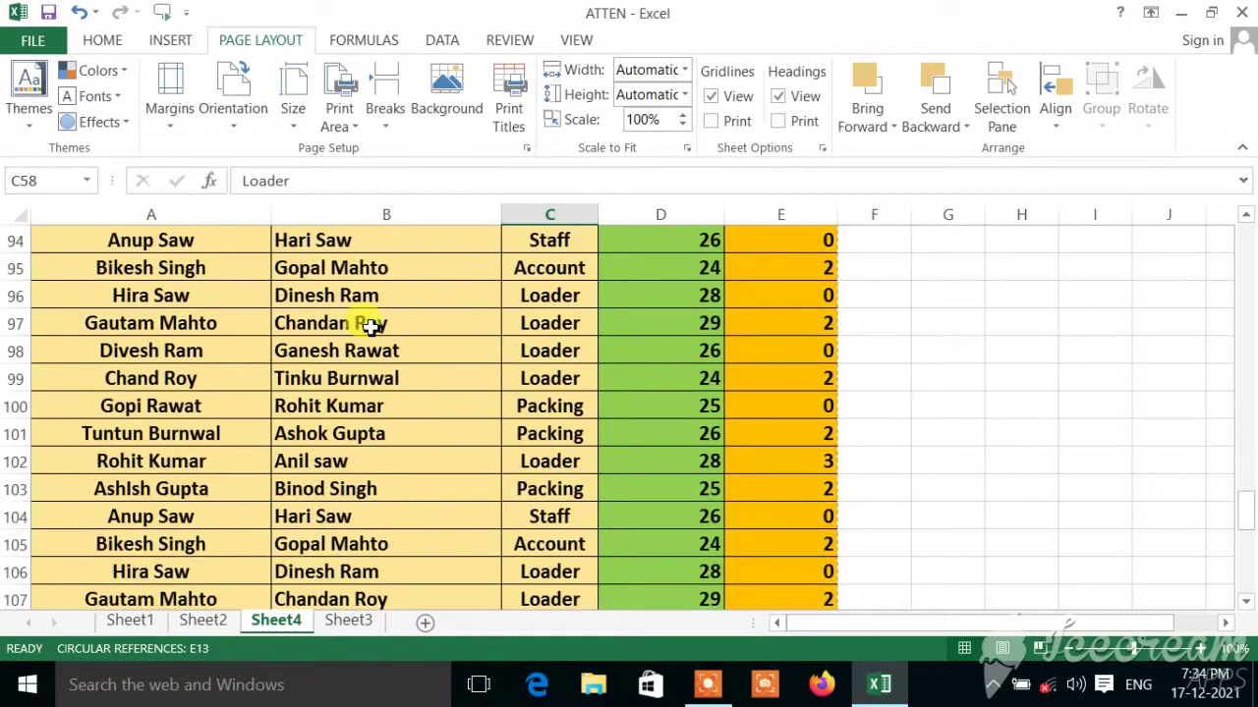
pyautogui.scroll(1, 370, 328)
pyautogui.scroll(3, 370, 327)
pyautogui.scroll(6, 368, 325)
pyautogui.scroll(5, 366, 325)
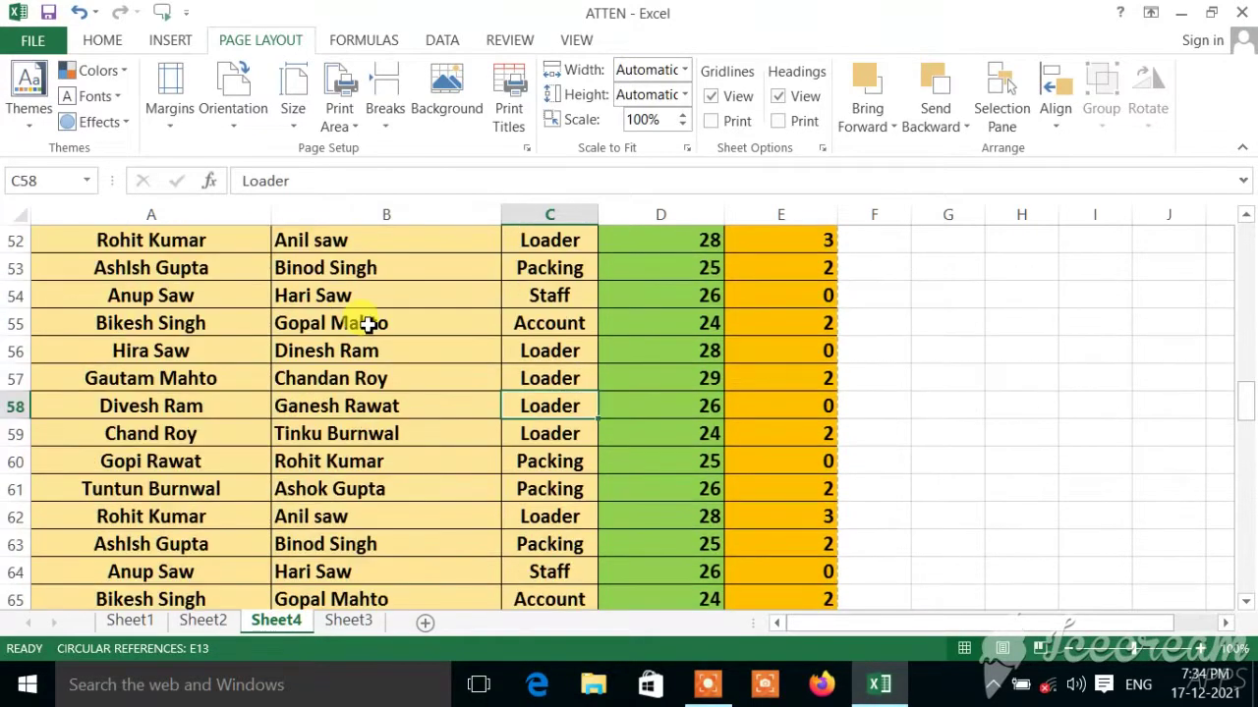
pyautogui.scroll(9, 366, 326)
pyautogui.scroll(4, 366, 326)
pyautogui.scroll(4, 366, 325)
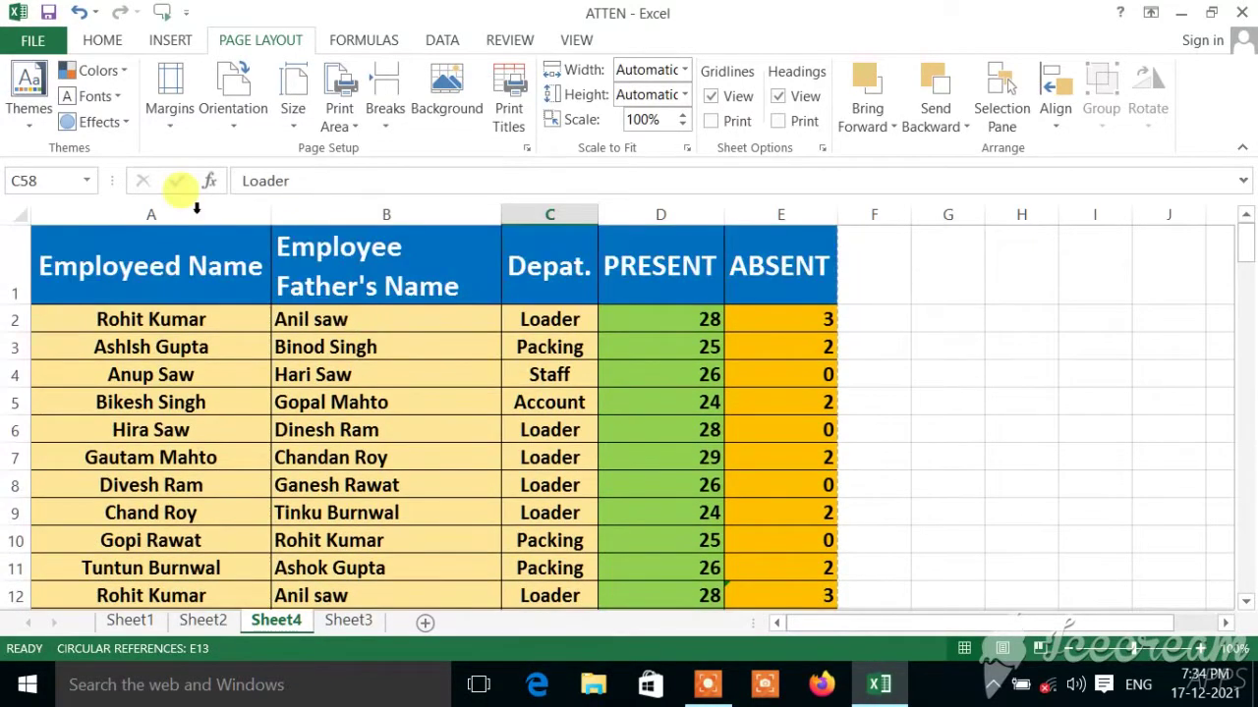
# Open the print preview of Sheet4 and view pages 2 and 3, which lack the header row
pyautogui.click(34, 42)
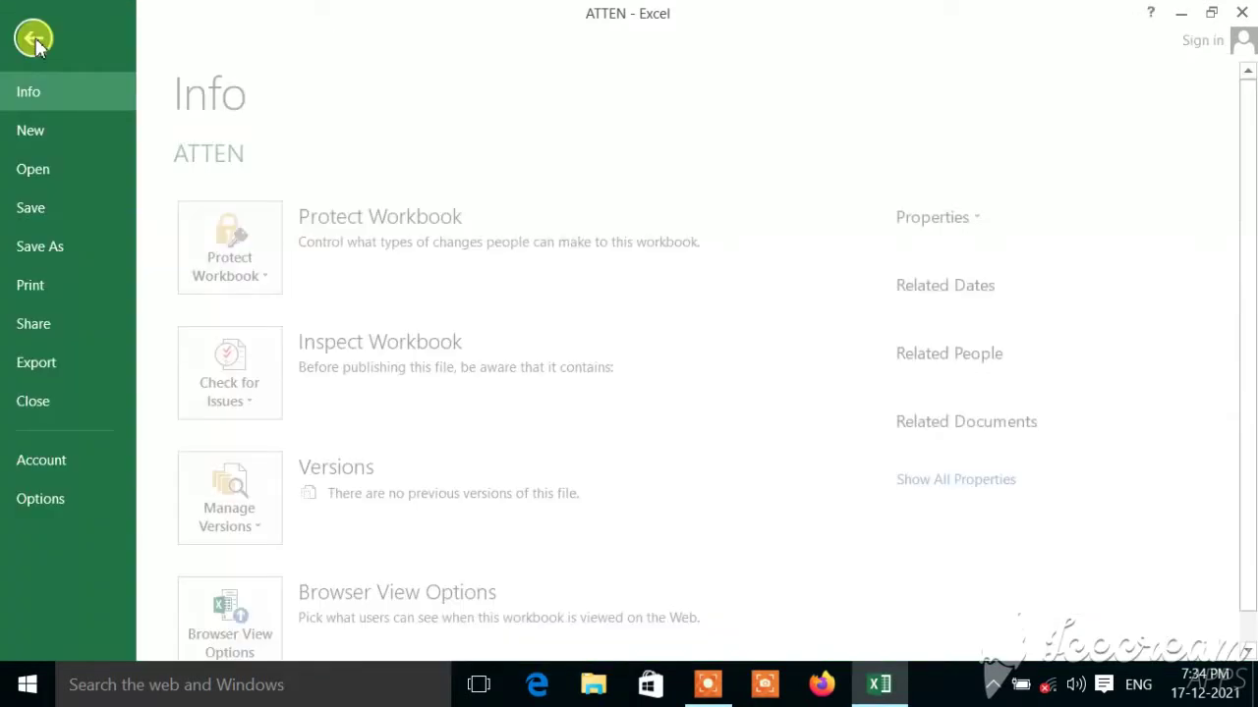
pyautogui.click(36, 287)
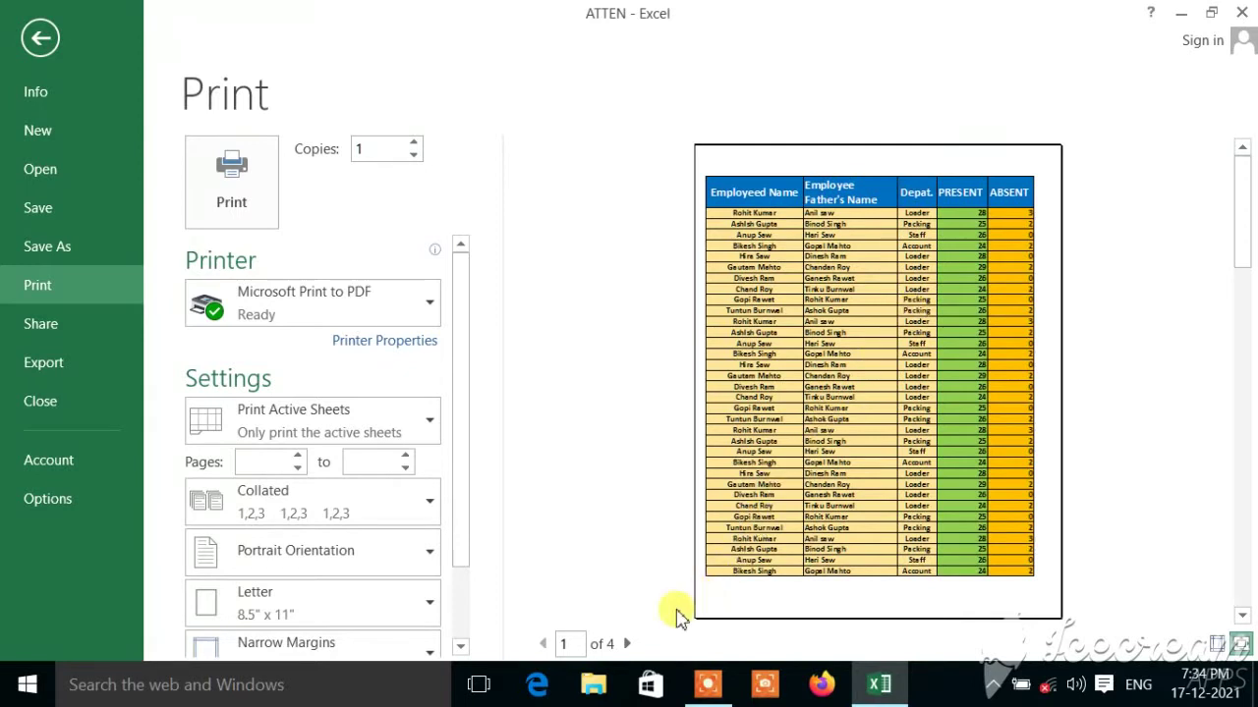
pyautogui.click(627, 644)
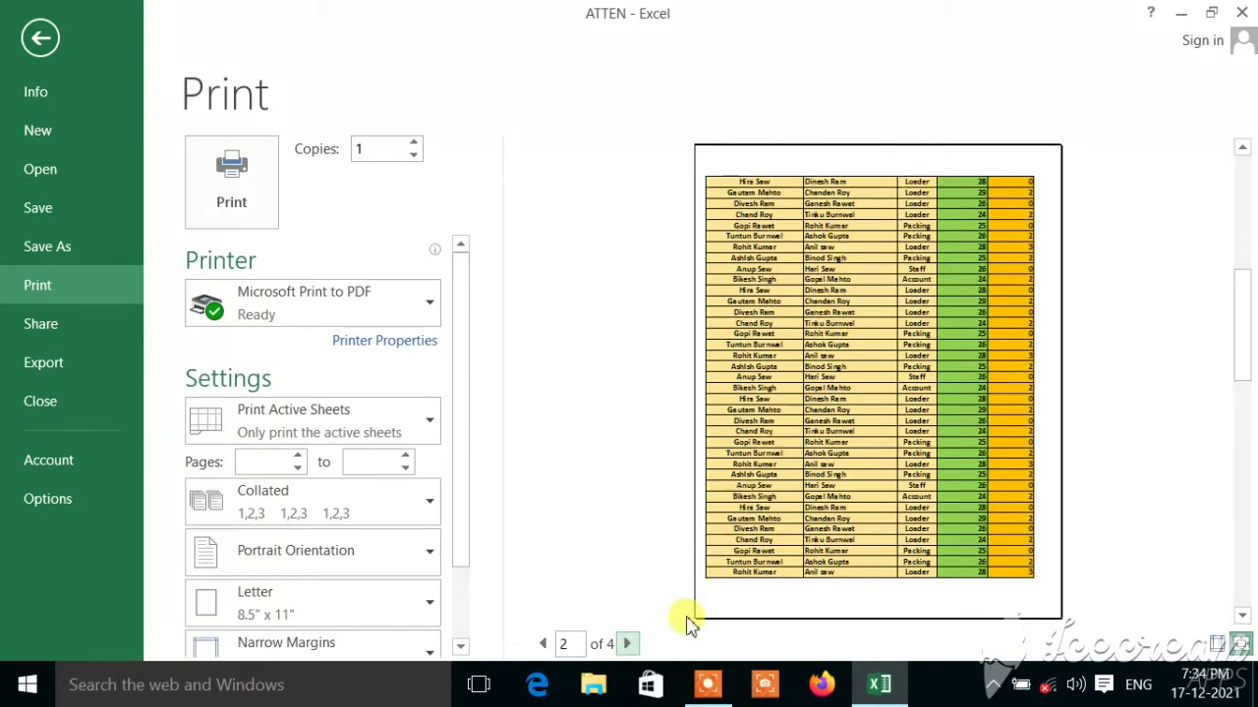
pyautogui.click(626, 645)
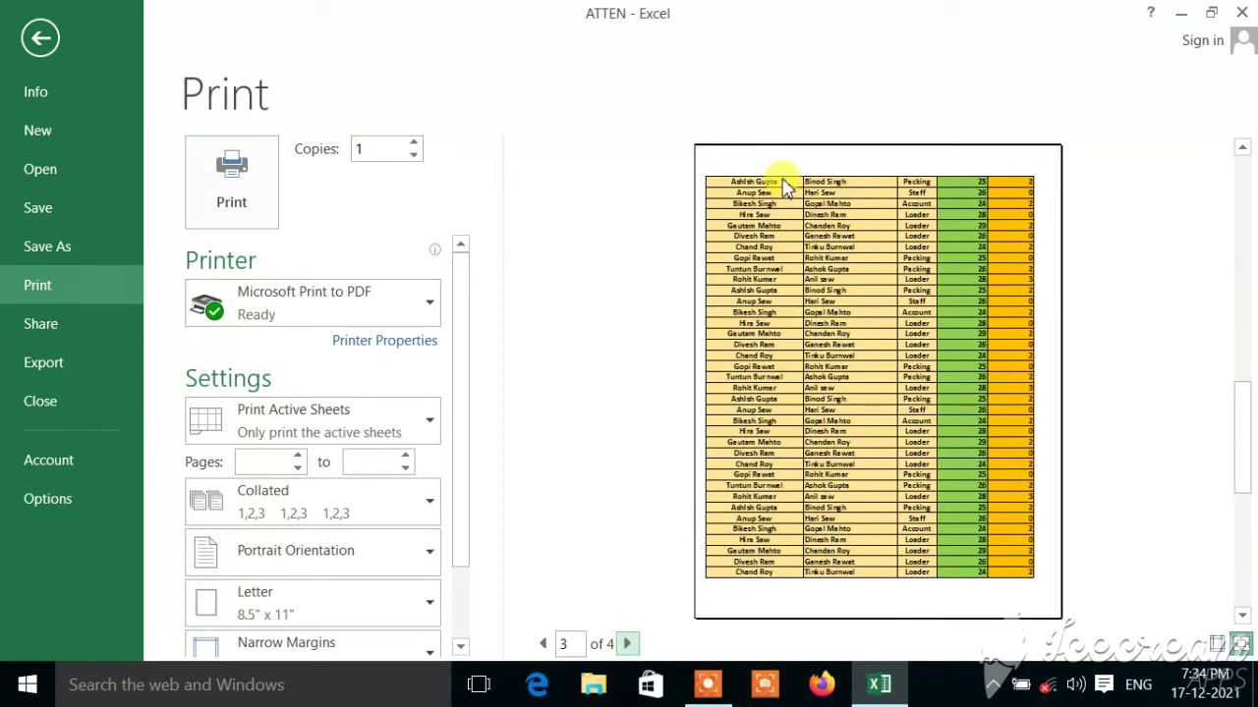
# Return to the worksheet, select the header cells in row 1, then select B3
pyautogui.click(40, 44)
pyautogui.moveTo(162, 260); pyautogui.dragTo(727, 257)
pyautogui.click(478, 342)
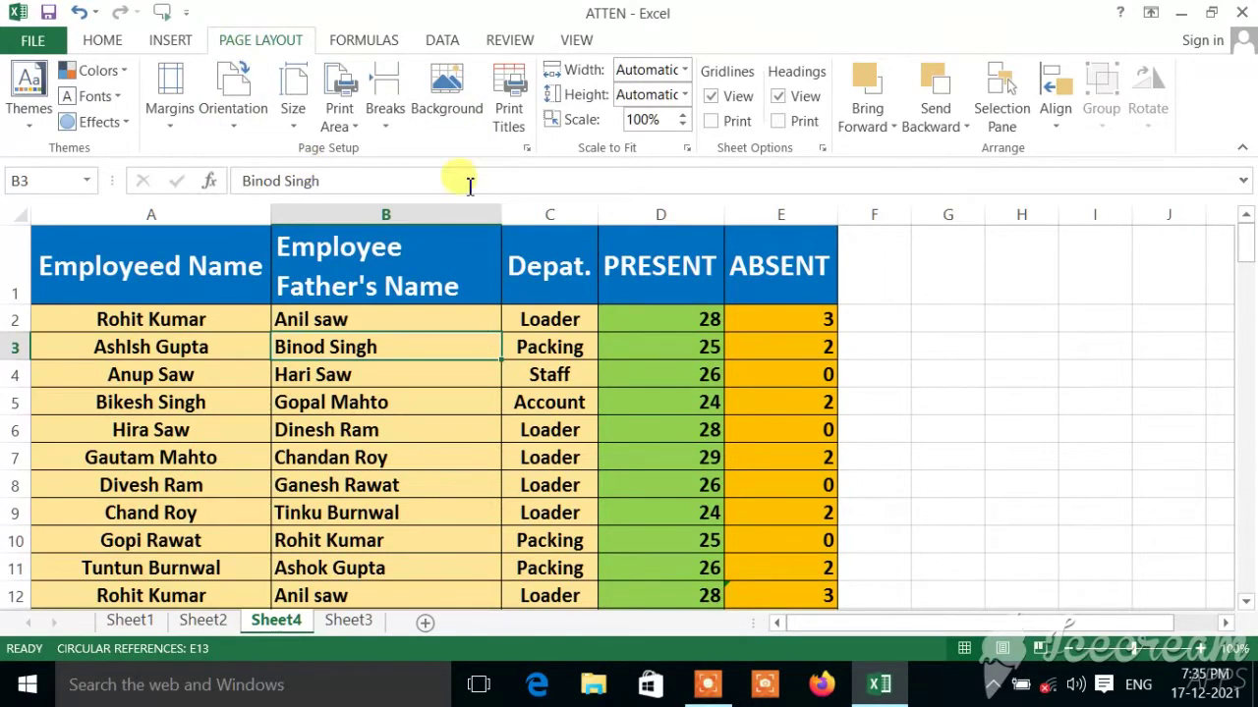
# In Print Titles, set Rows to repeat at top to $1:$1 and confirm
pyautogui.click(510, 110)
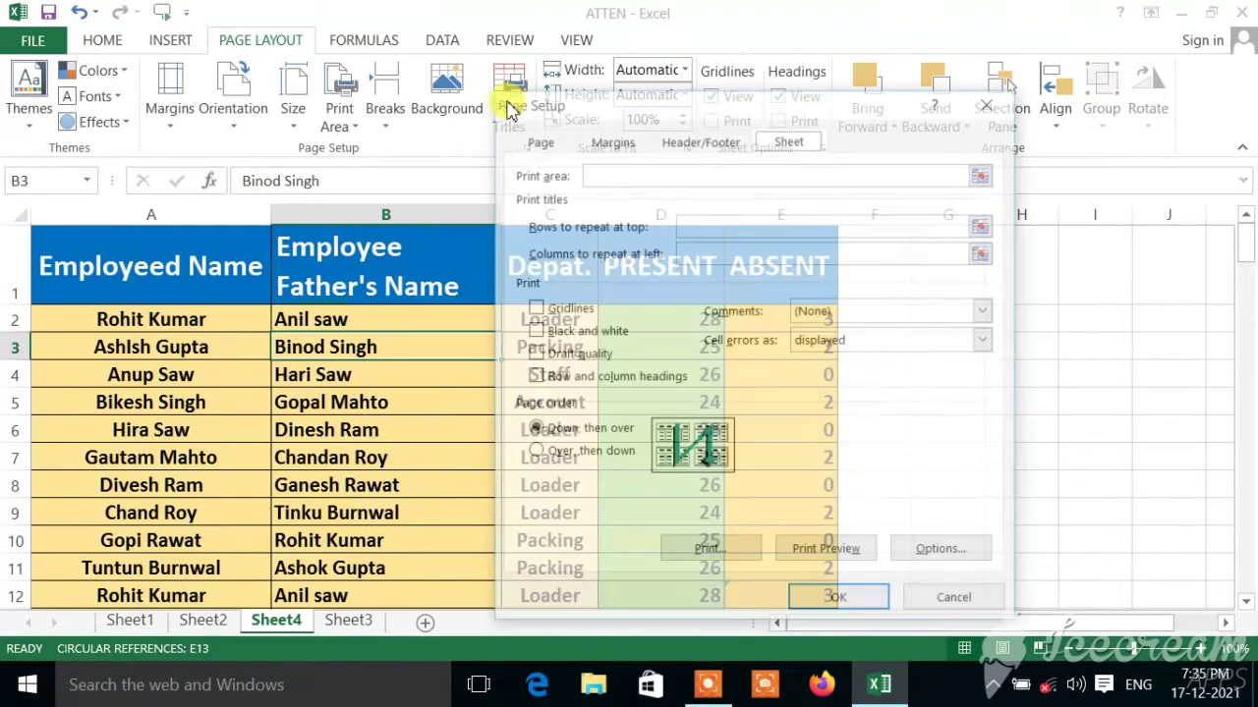
pyautogui.moveTo(692, 116); pyautogui.dragTo(606, 128)
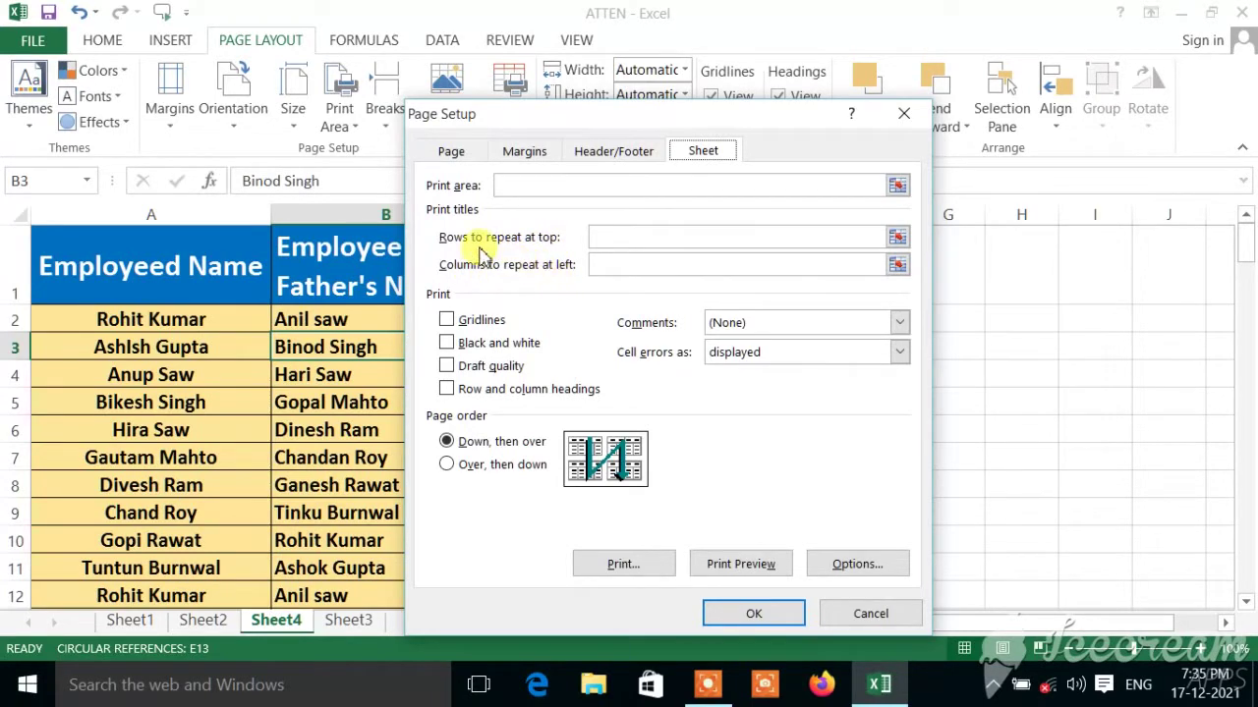
pyautogui.click(590, 242)
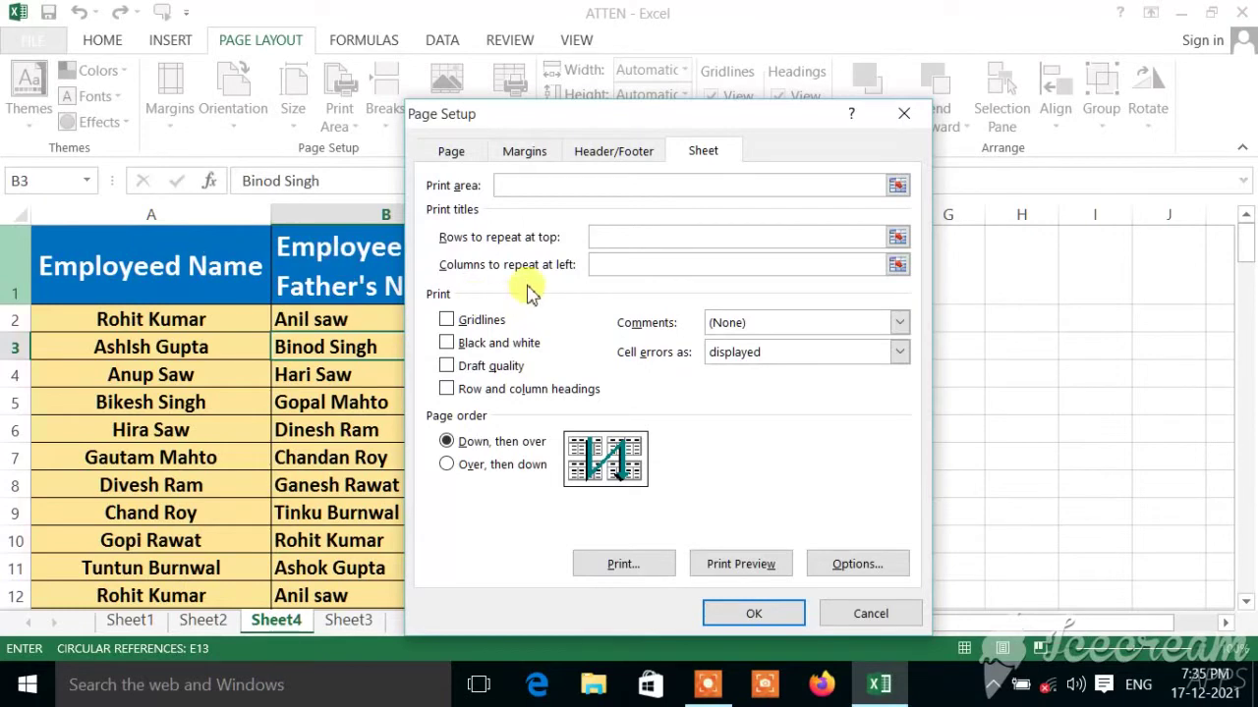
pyautogui.click(606, 267)
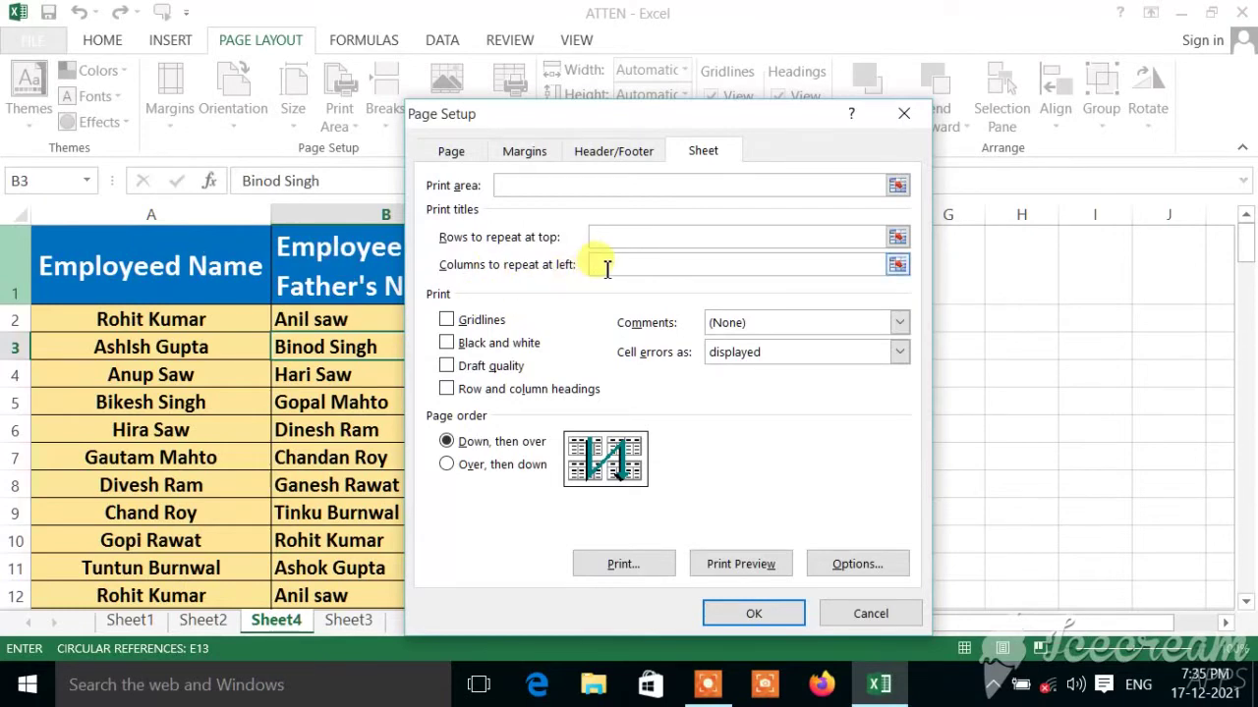
pyautogui.click(613, 239)
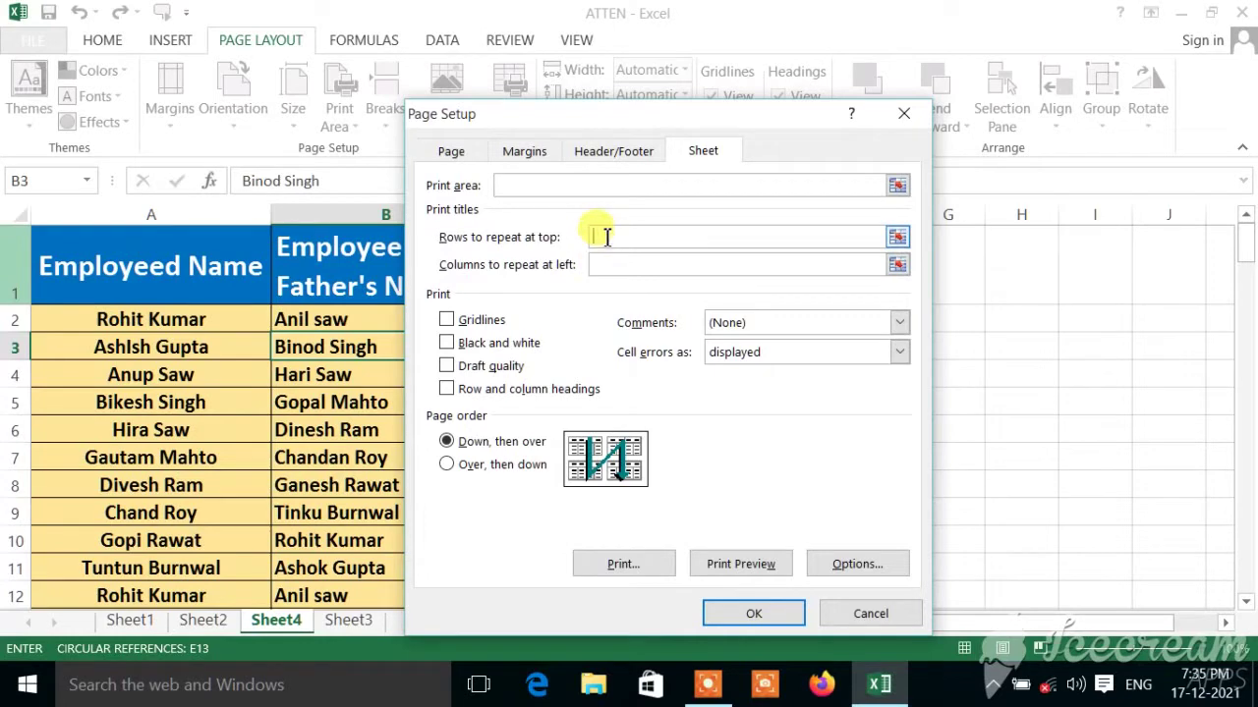
pyautogui.click(100, 260)
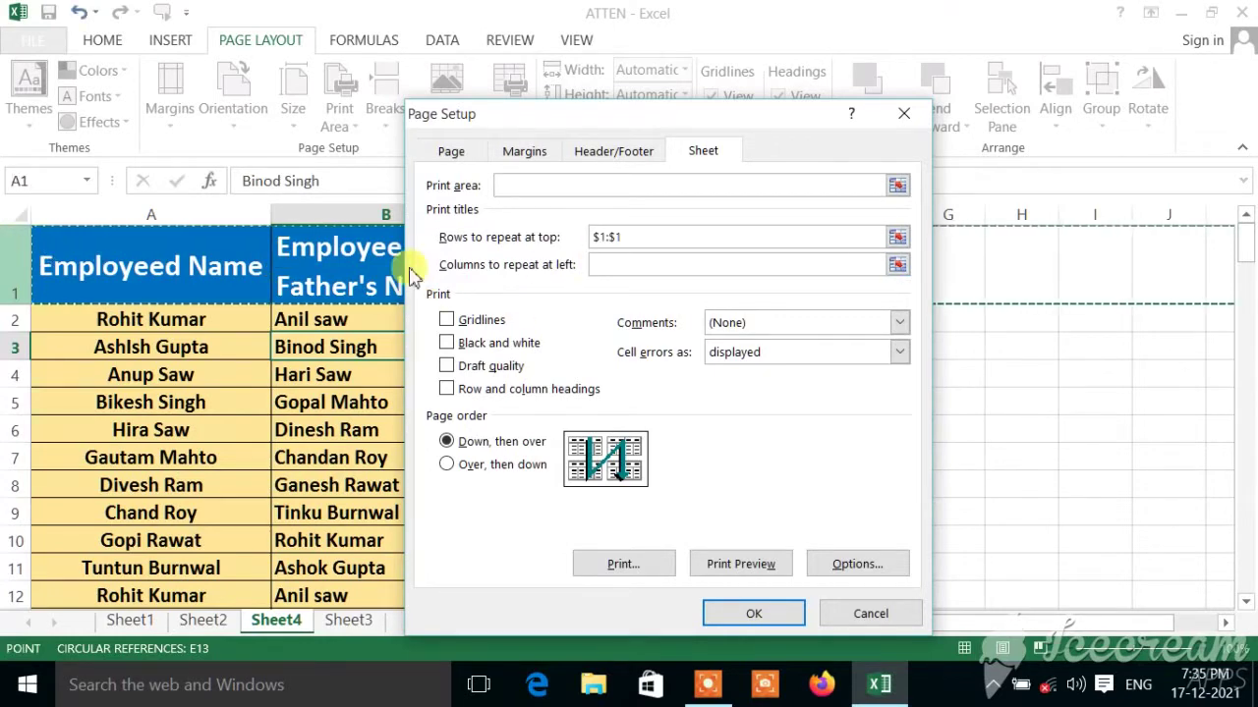
pyautogui.click(752, 614)
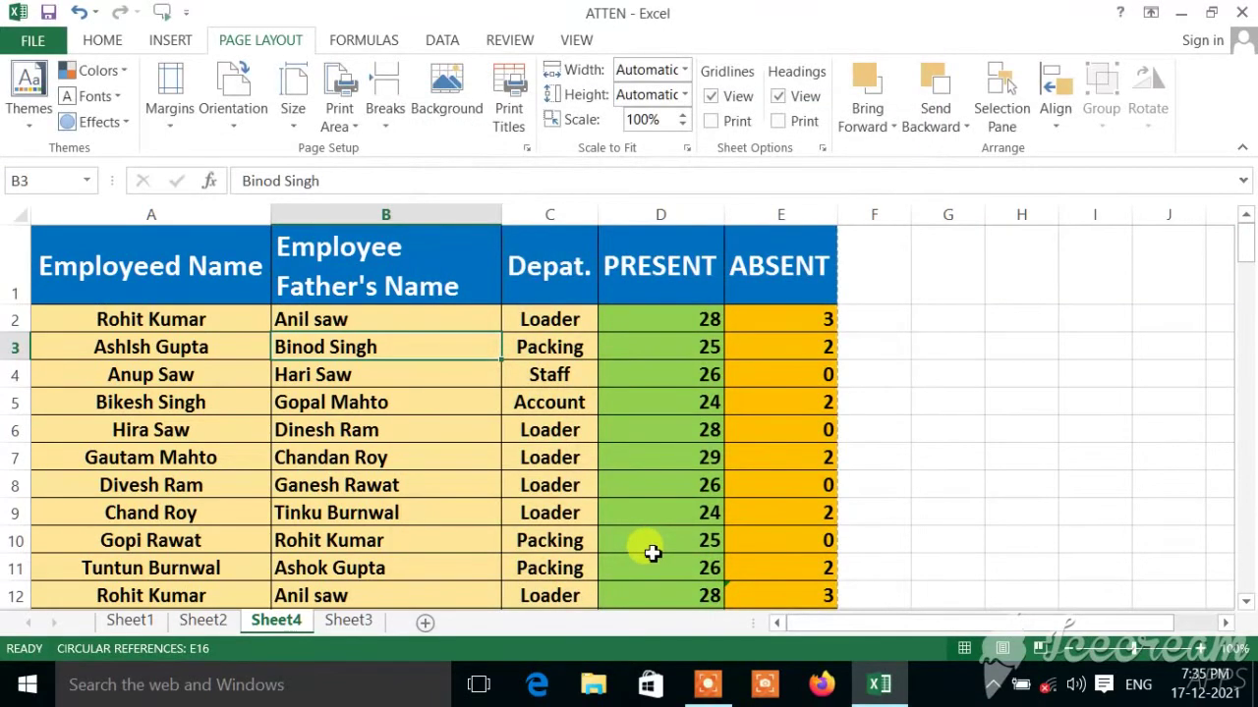
pyautogui.click(47, 45)
pyautogui.click(47, 47)
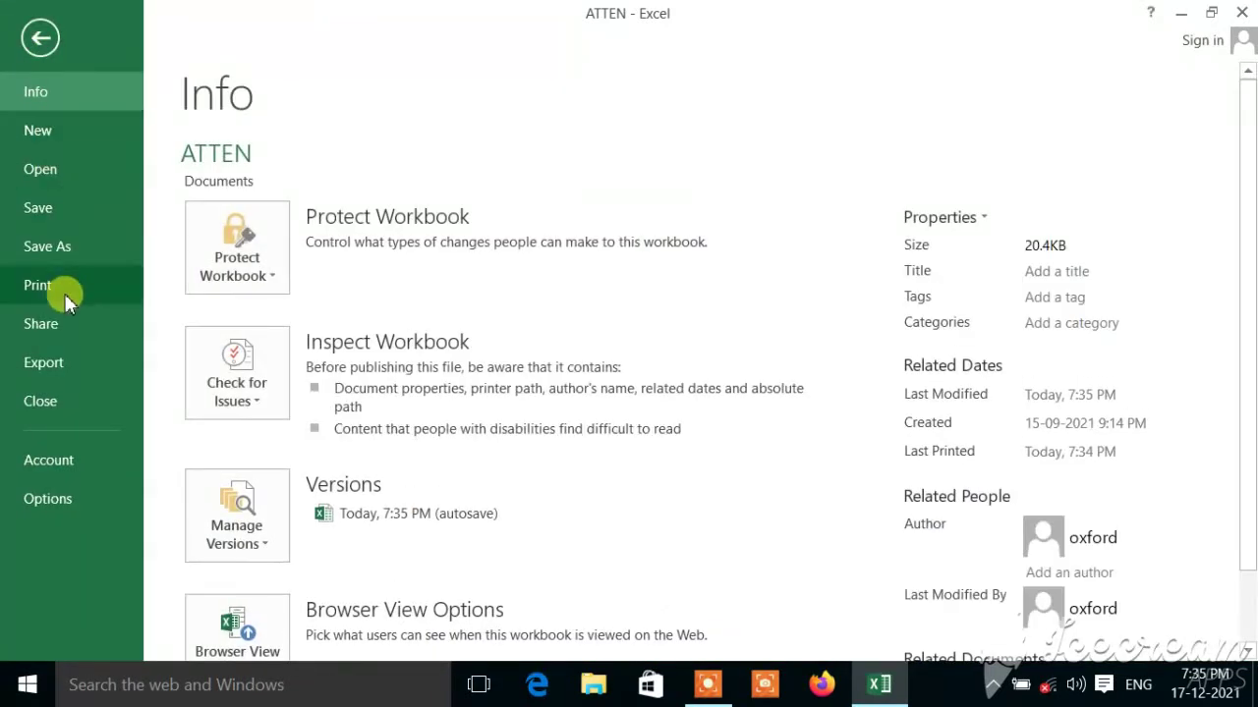
pyautogui.click(39, 284)
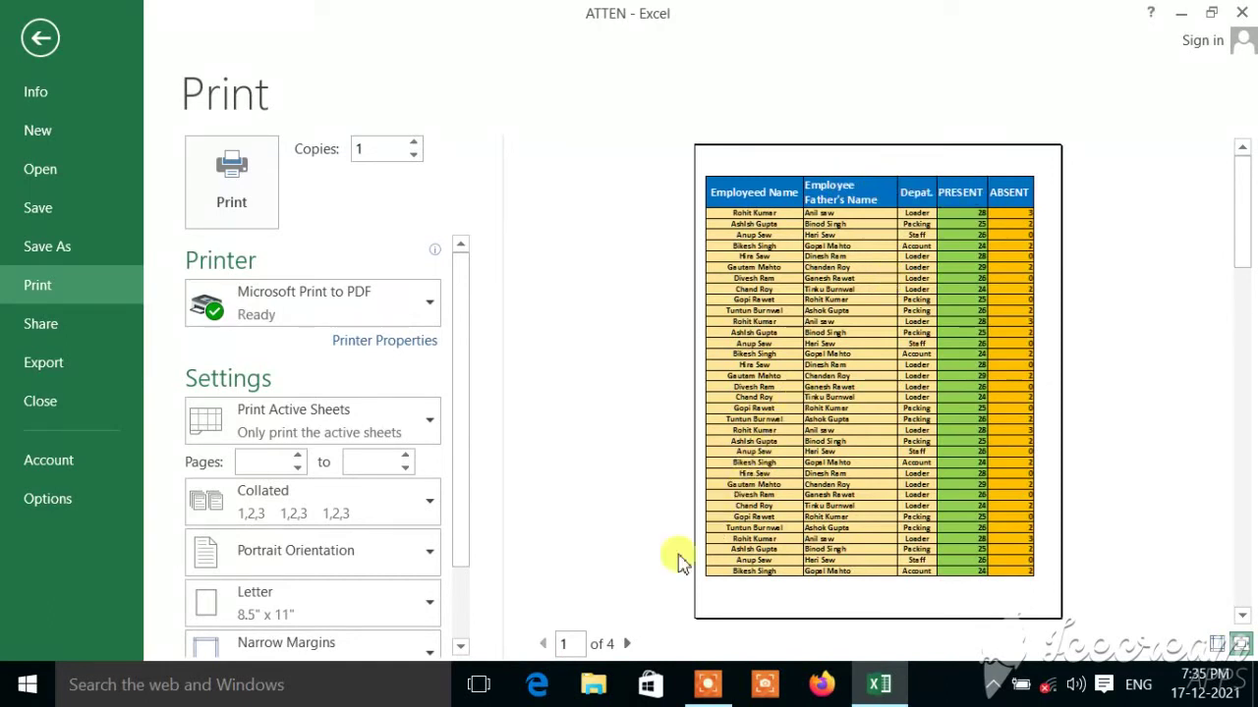
pyautogui.click(627, 645)
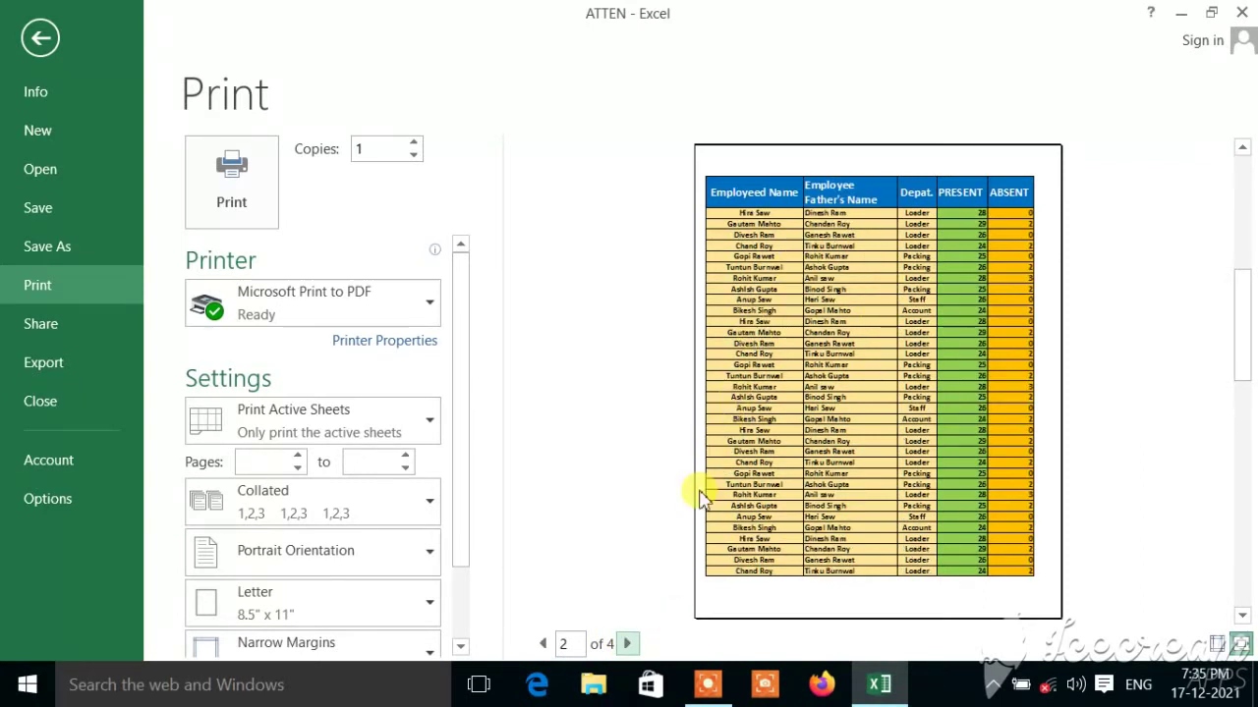
pyautogui.click(629, 643)
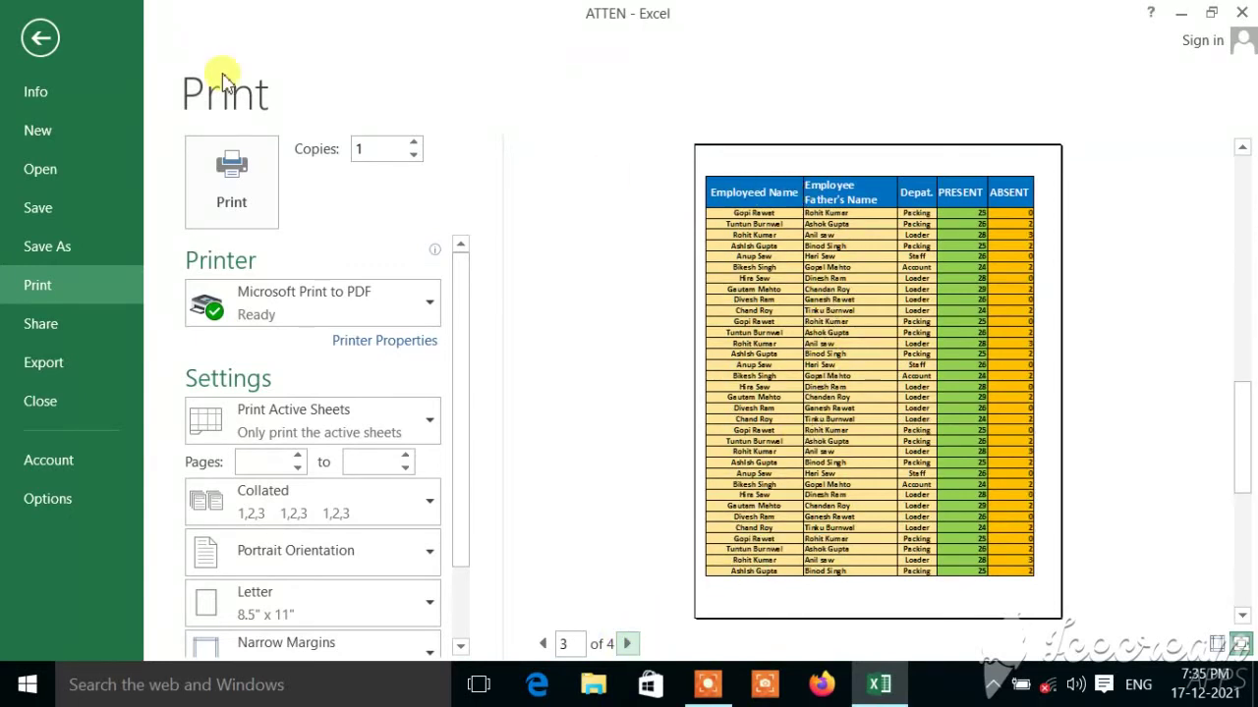
pyautogui.click(39, 42)
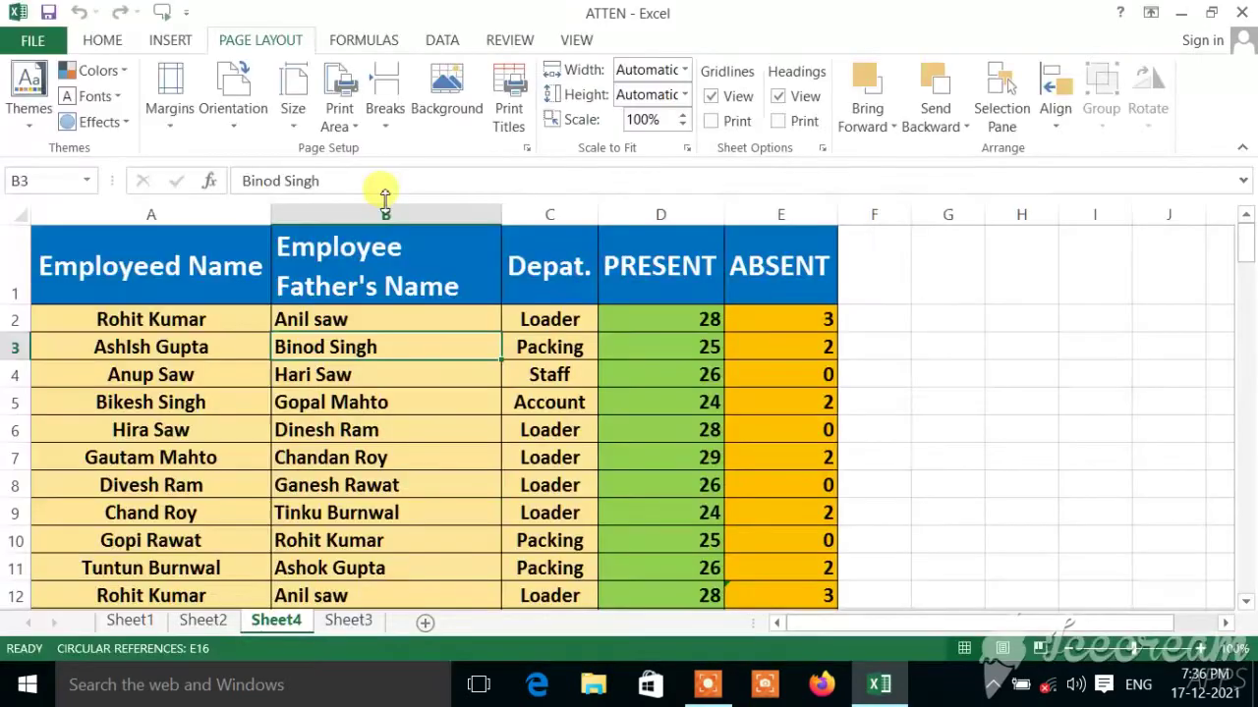
pyautogui.scroll(-1, 417, 350)
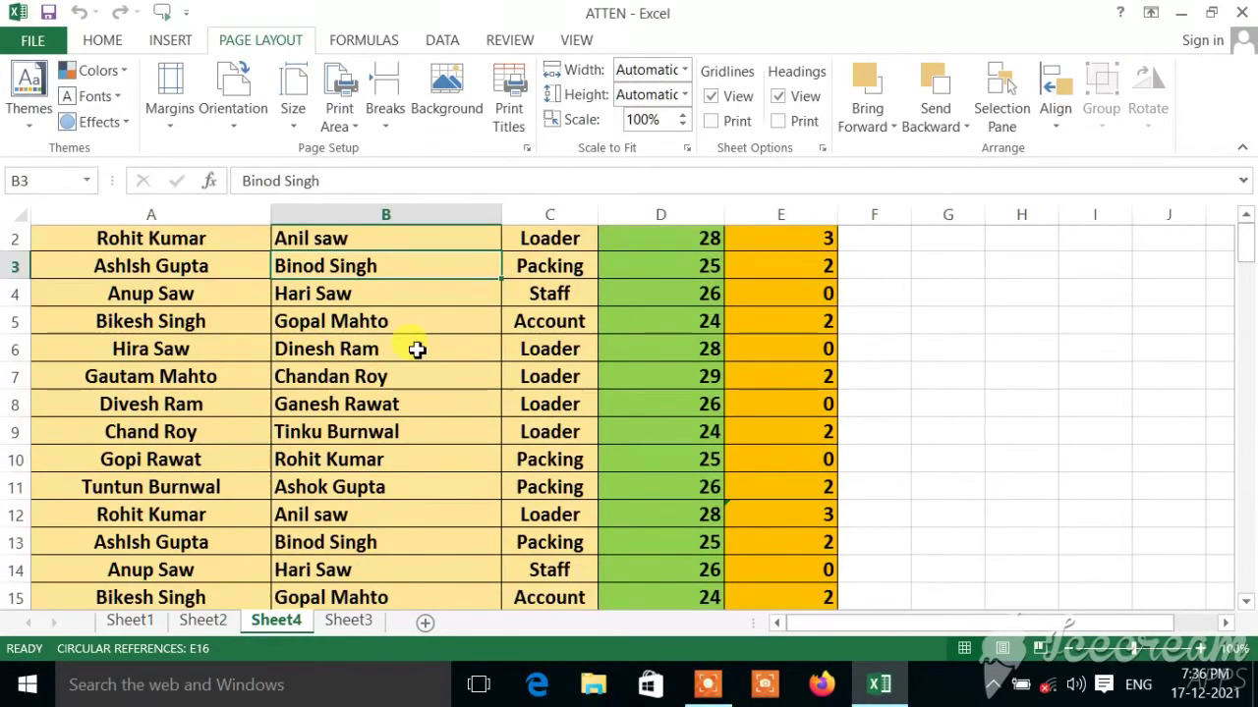
pyautogui.scroll(-3, 417, 349)
pyautogui.scroll(-1, 417, 350)
pyautogui.scroll(4, 416, 350)
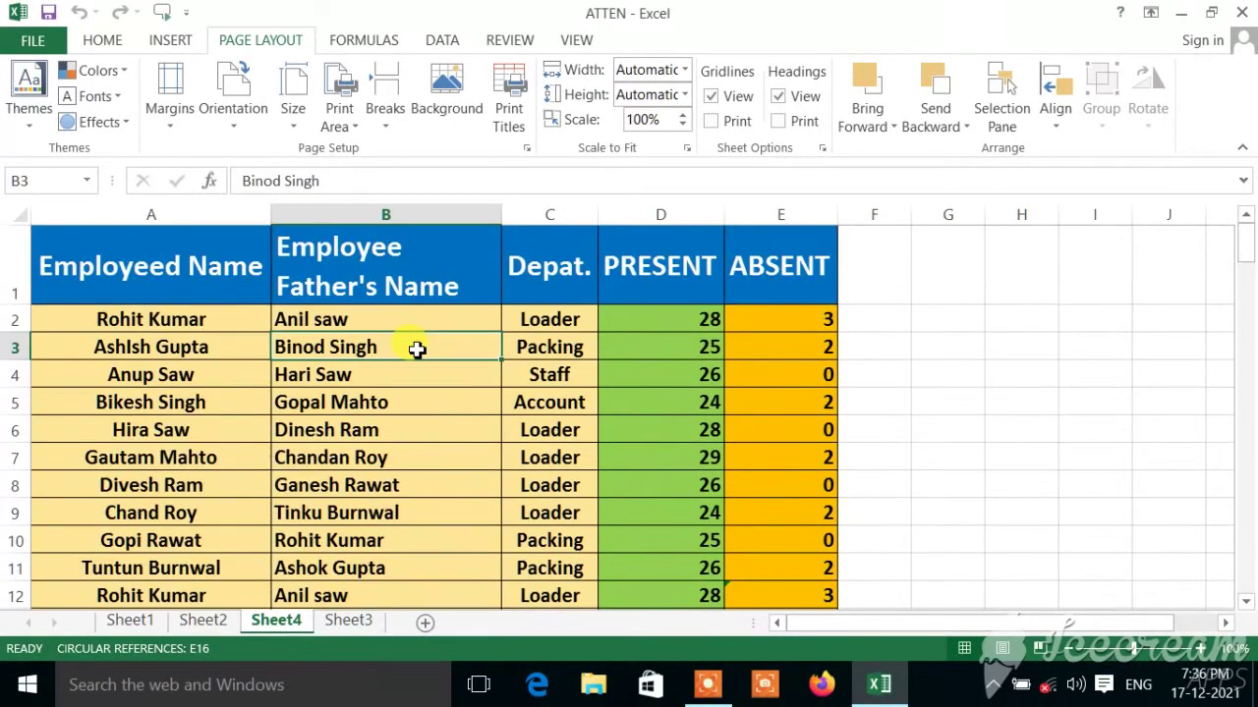